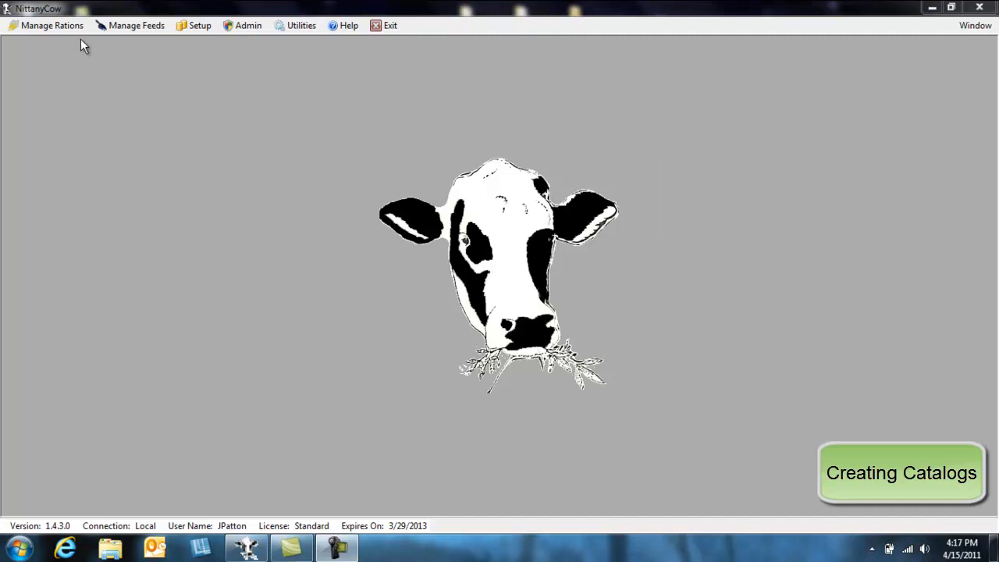
# - Add a ration catalog named Tutorial Catalog with the description "Rations for Tutorials" and save it
pyautogui.click(77, 28)
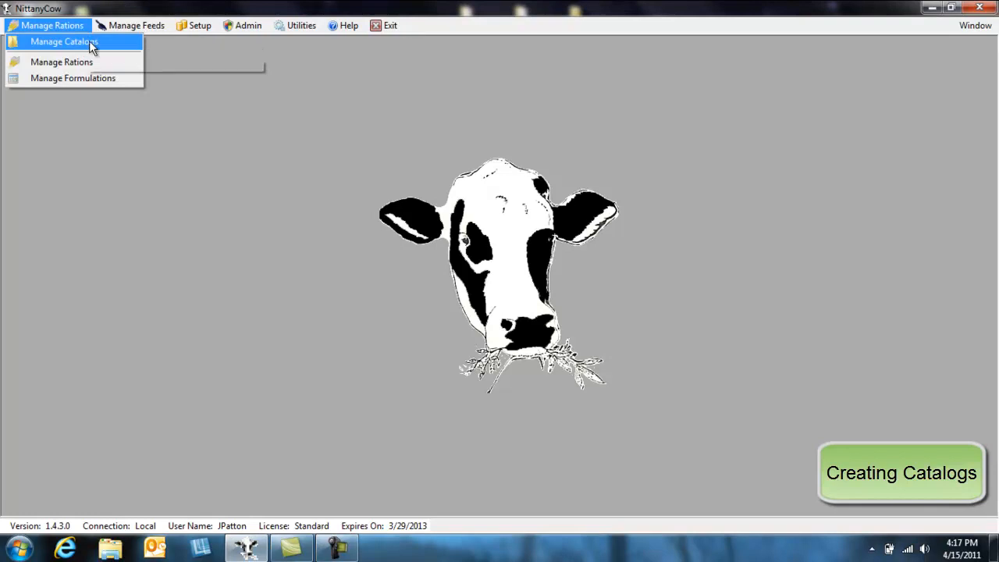
pyautogui.click(134, 40)
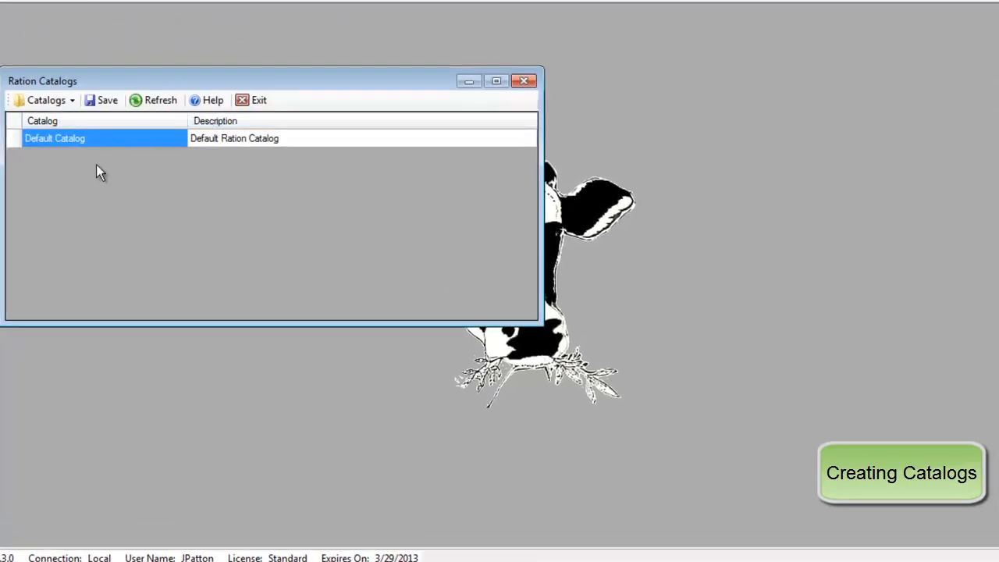
pyautogui.click(69, 104)
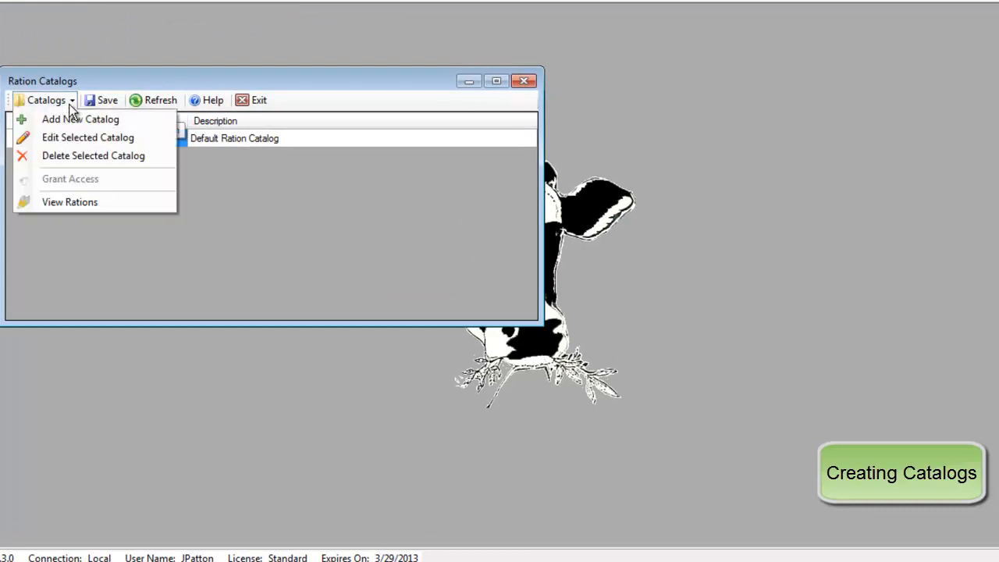
pyautogui.click(137, 120)
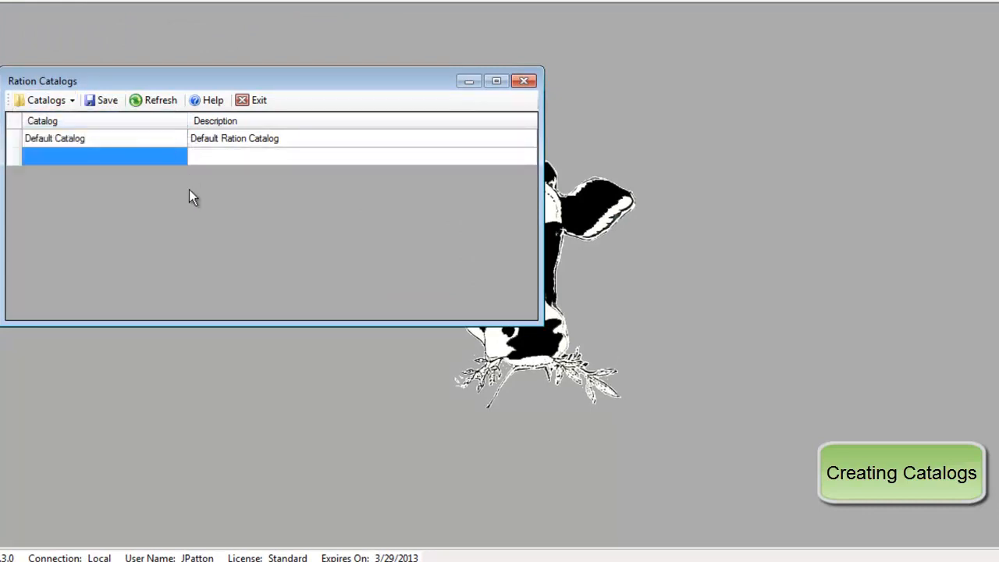
pyautogui.click(149, 160)
pyautogui.write('Tutorial Catalog')
pyautogui.press('Tab')
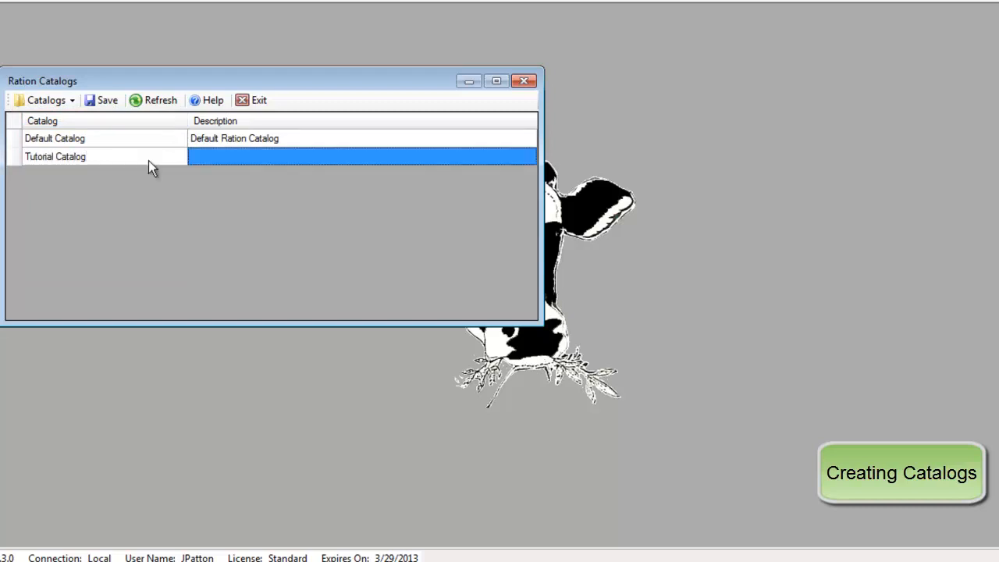
pyautogui.write('Rations for Tutorials')
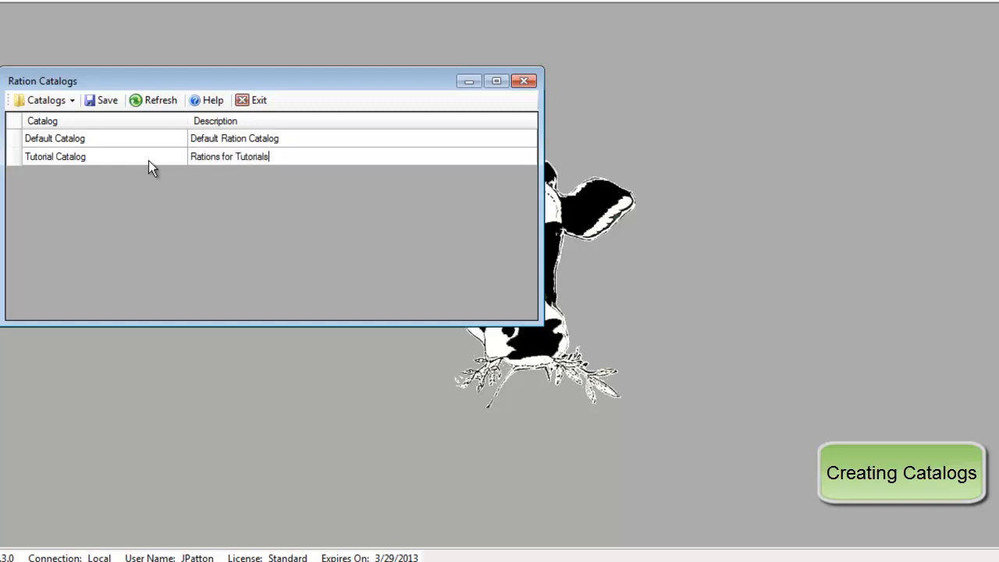
pyautogui.click(113, 109)
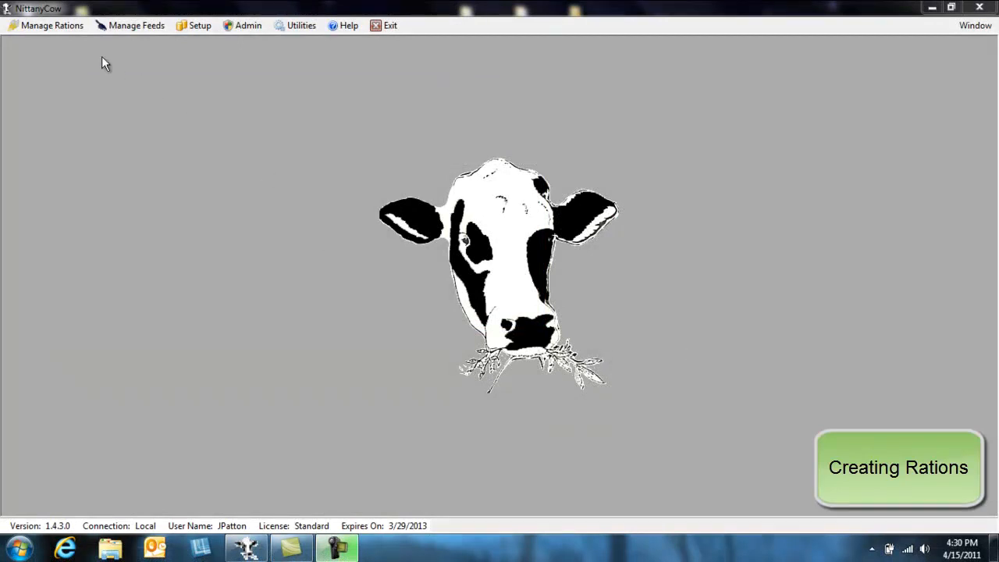
# - Add a new ration from the rations list and maximize its Ration Information window
pyautogui.click(80, 29)
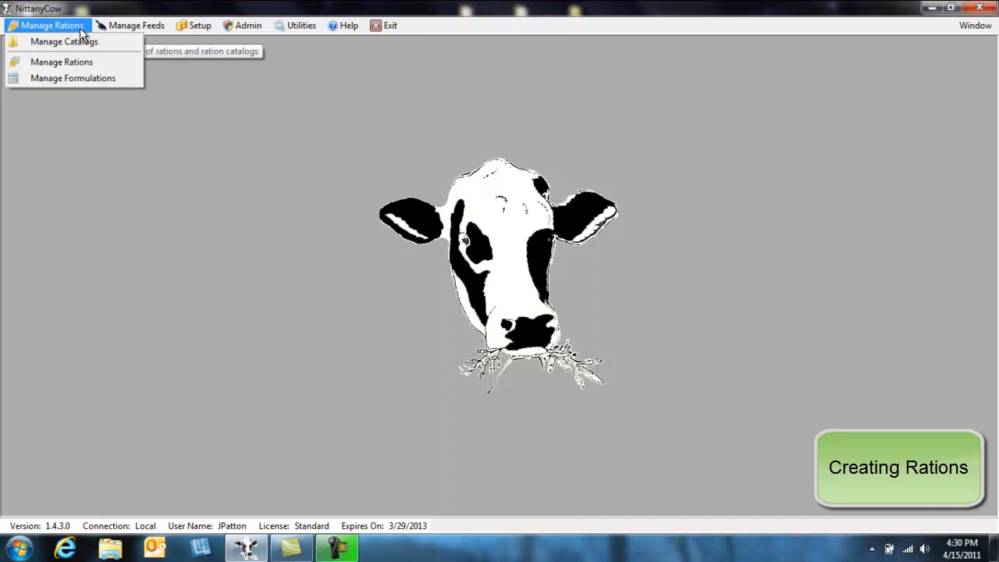
pyautogui.click(122, 64)
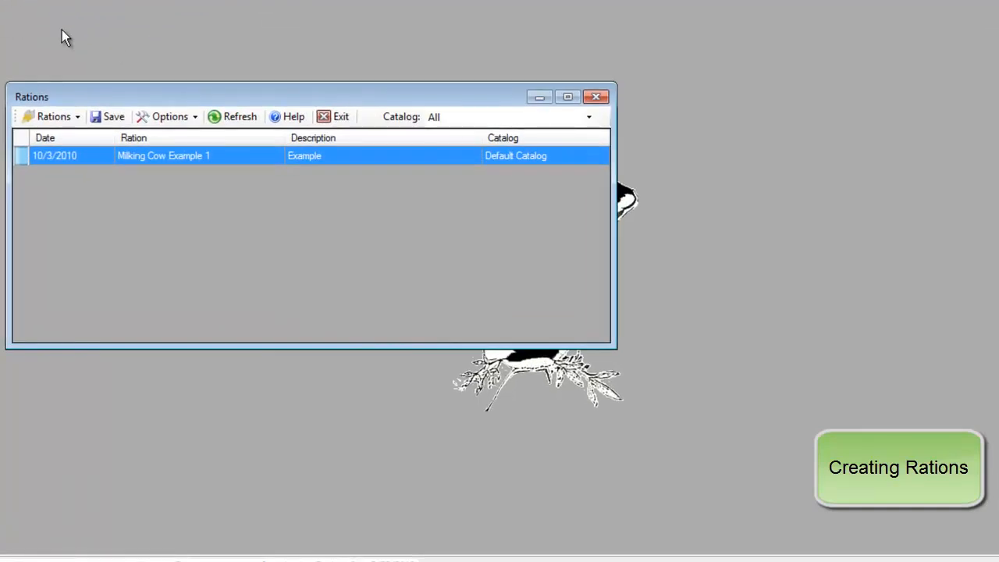
pyautogui.click(70, 116)
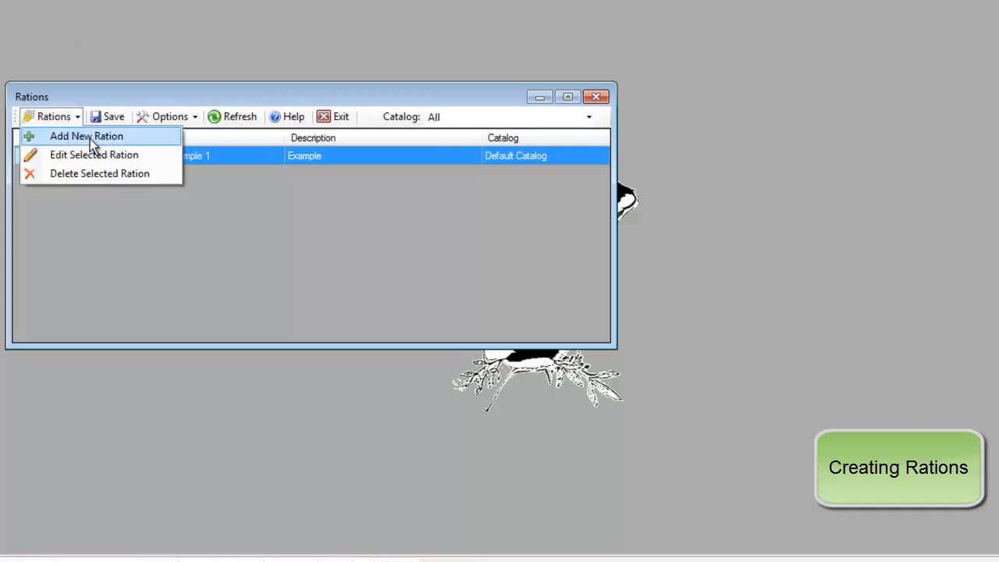
pyautogui.click(89, 136)
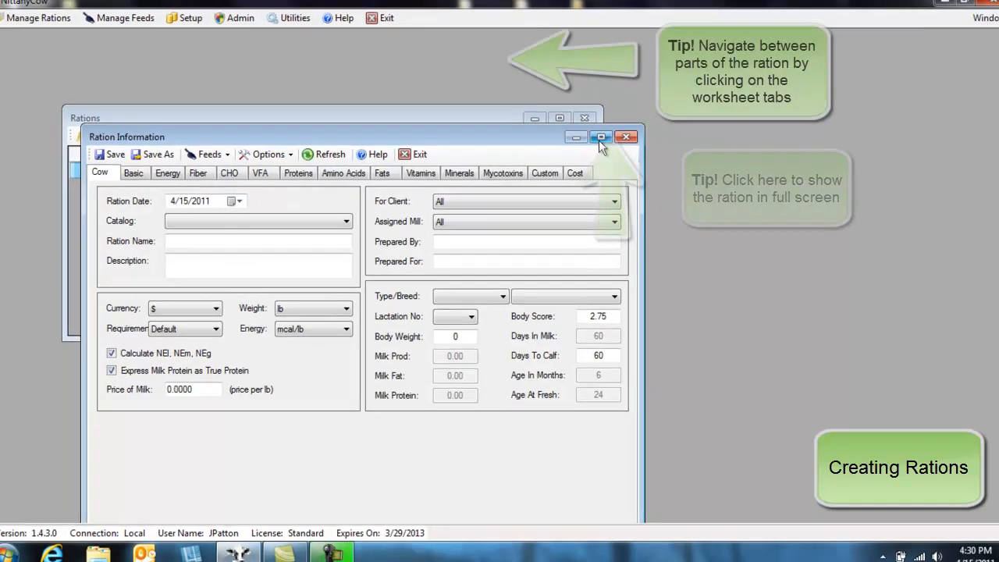
pyautogui.click(615, 117)
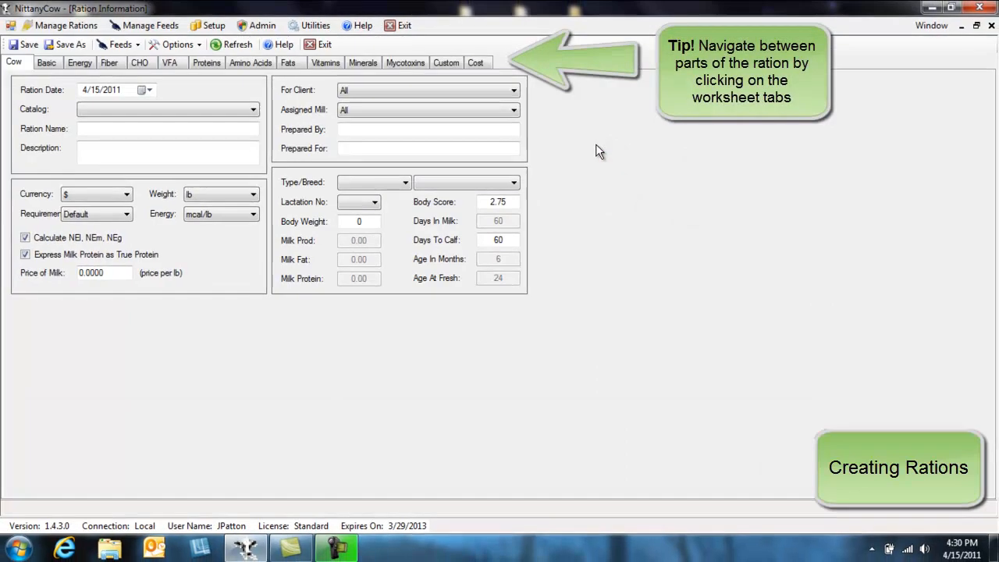
# - Look through the new ration's Basic, Energy and Fiber worksheets and return to the Cow worksheet
pyautogui.click(49, 67)
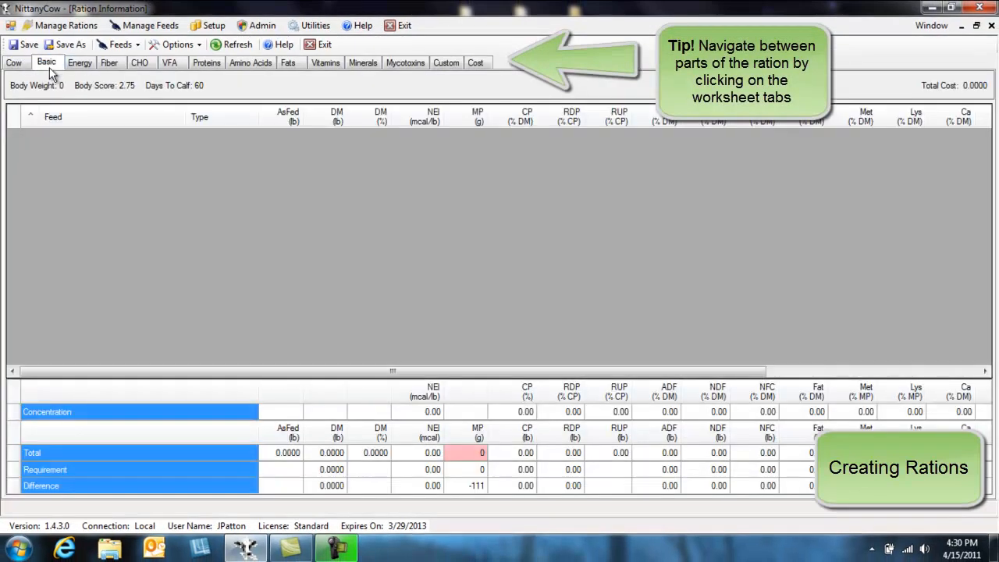
pyautogui.click(83, 65)
pyautogui.click(109, 63)
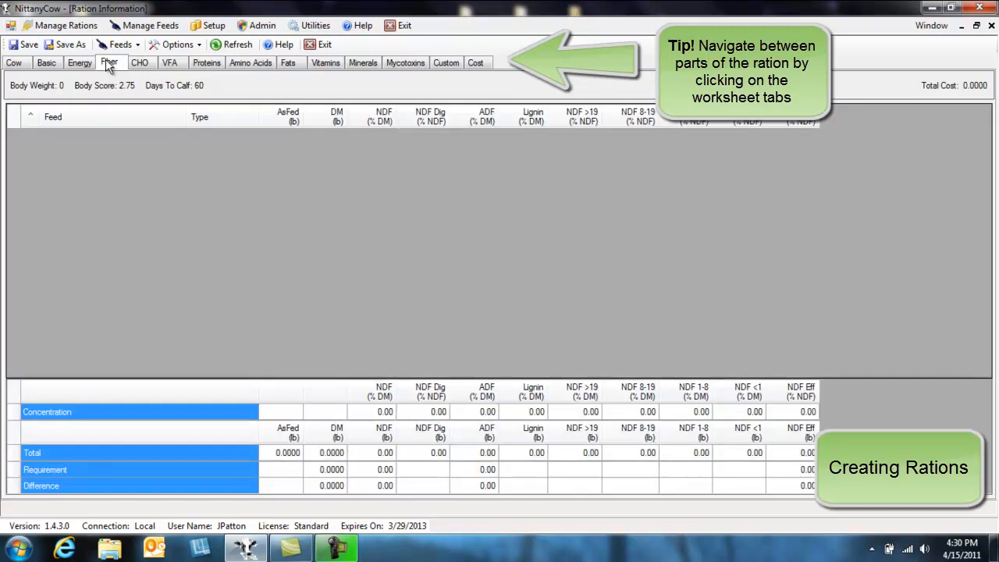
pyautogui.click(22, 66)
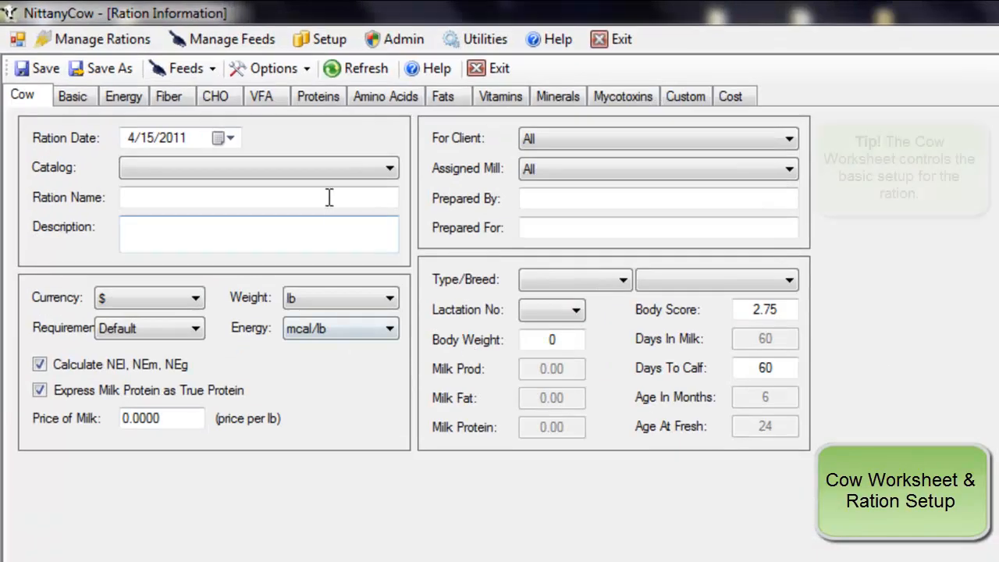
# - Assign the ration to Tutorial Catalog, name it Tutorial 2 Ration and describe it as Sample Ration
pyautogui.click(340, 169)
pyautogui.click(338, 201)
pyautogui.click(300, 204)
pyautogui.write('Tu')
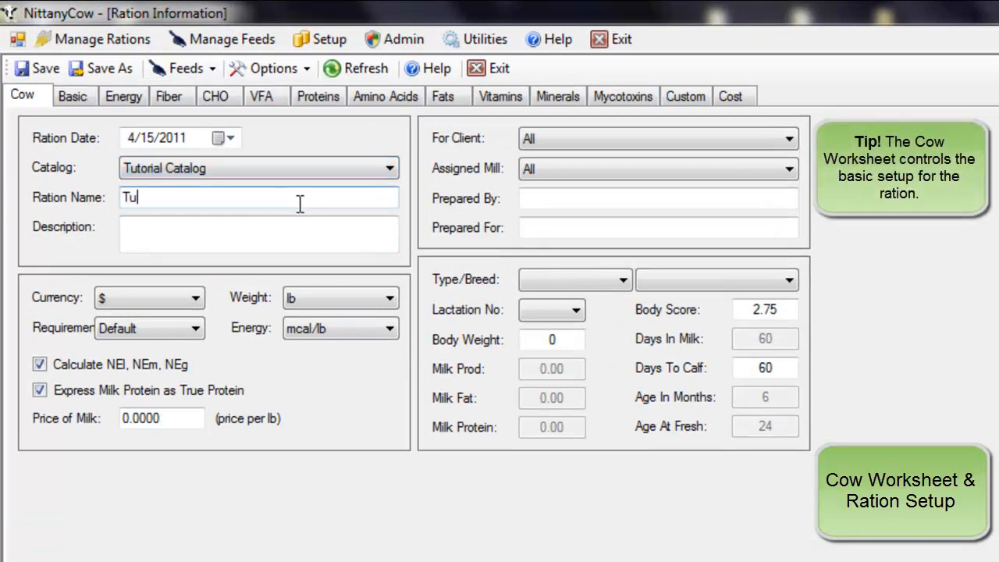
pyautogui.write('torial 2 Ration')
pyautogui.press('Tab')
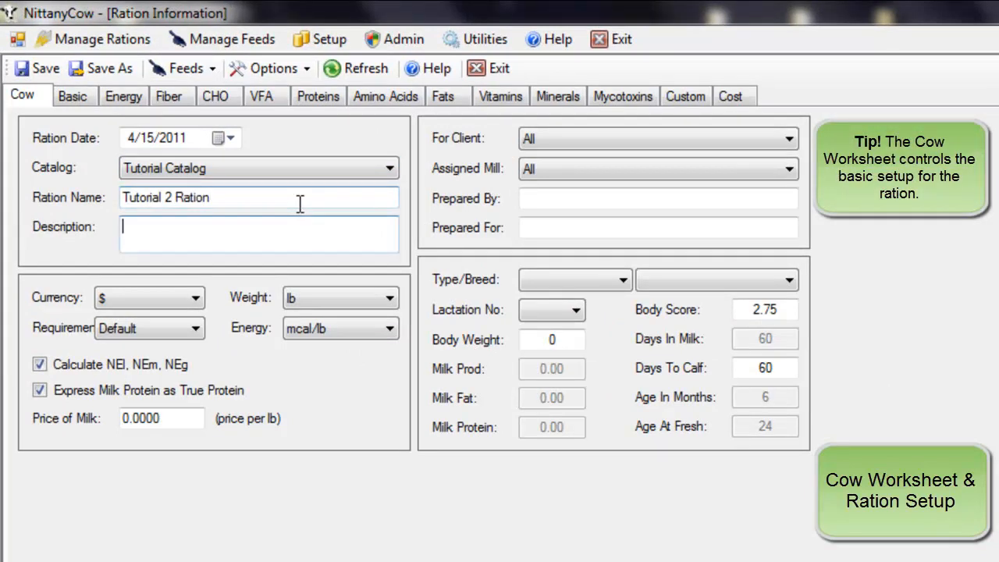
pyautogui.write('Sample Ration')
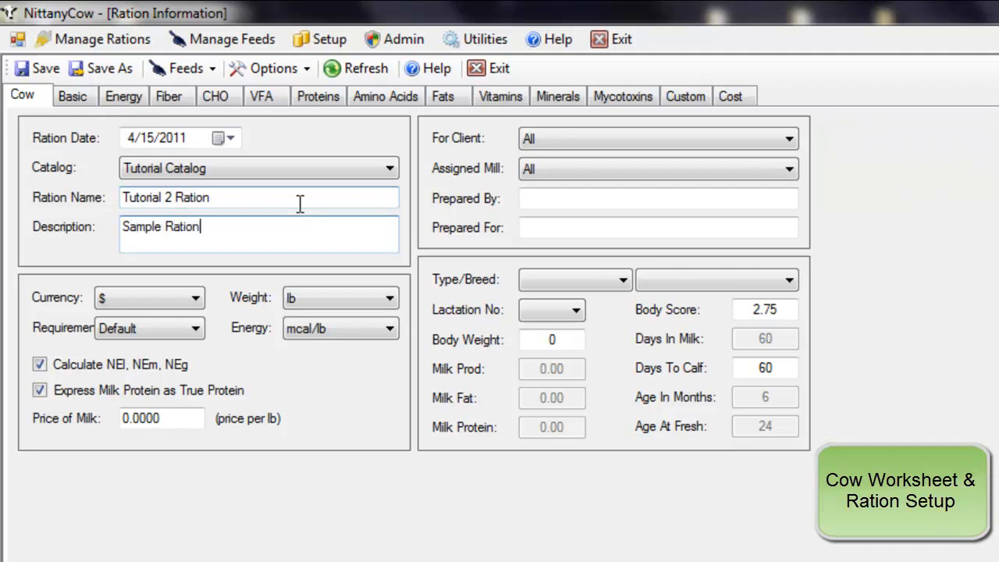
# - Turn off expressing milk protein as true protein and assign the ration to the client NittanyCow Example Dairy
pyautogui.click(43, 390)
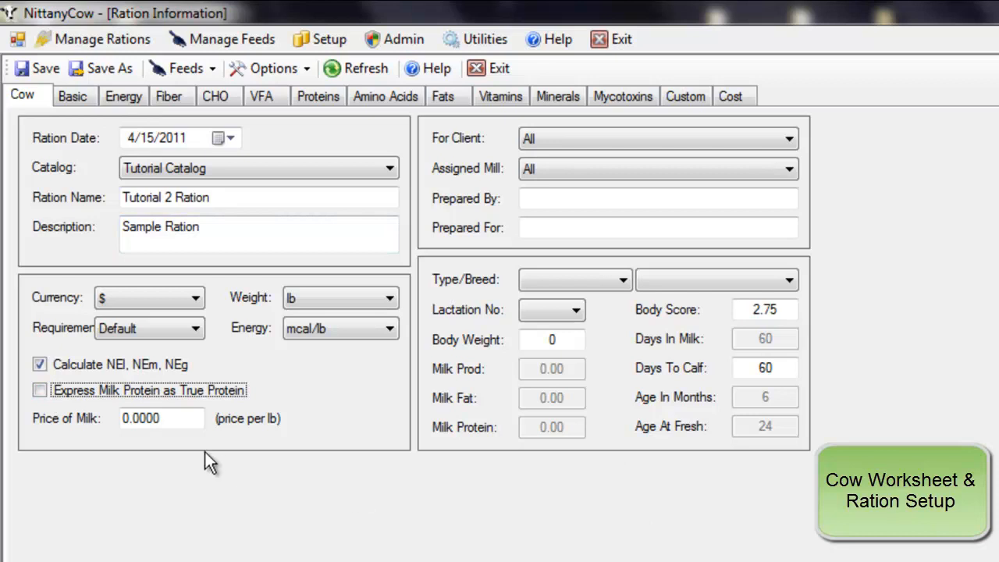
pyautogui.click(686, 140)
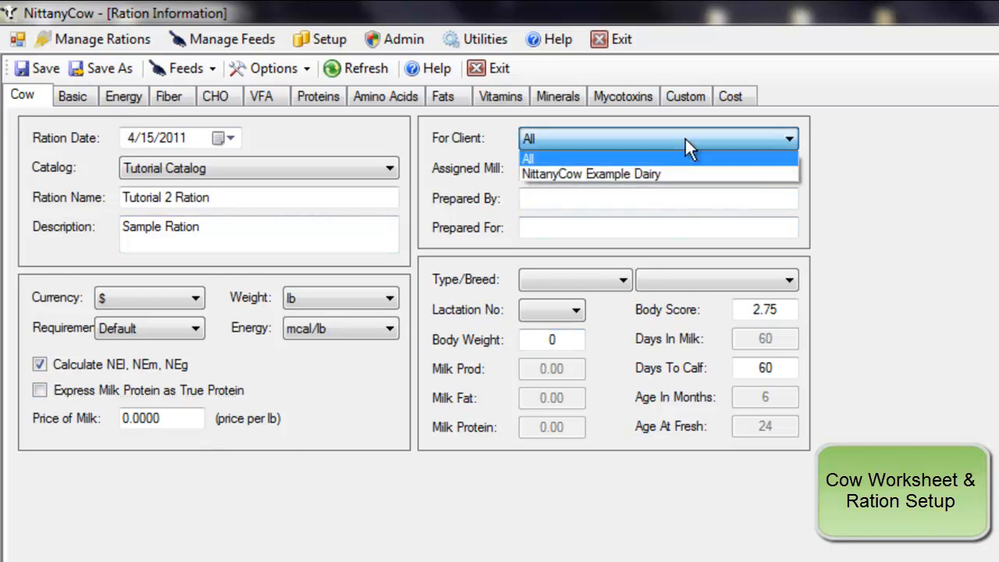
pyautogui.click(685, 173)
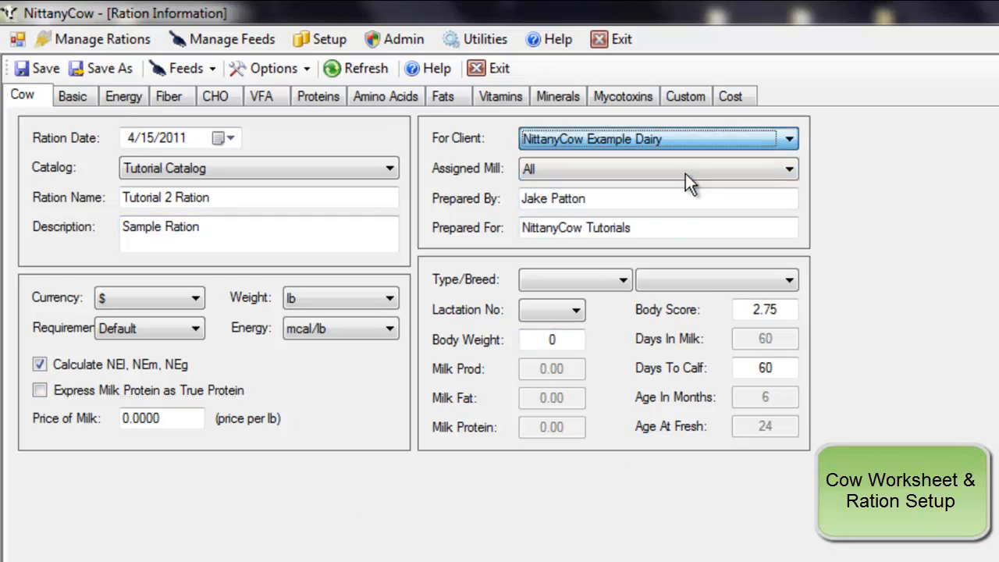
# - Set the animal type to Lactating, the breed to Holstein and the lactation number to 2
pyautogui.click(623, 279)
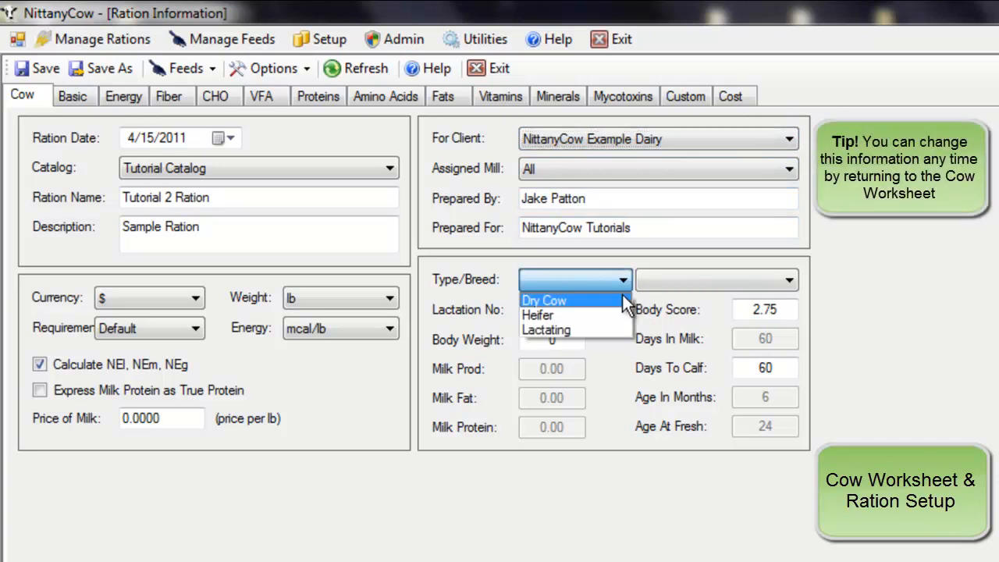
pyautogui.click(554, 330)
pyautogui.click(746, 279)
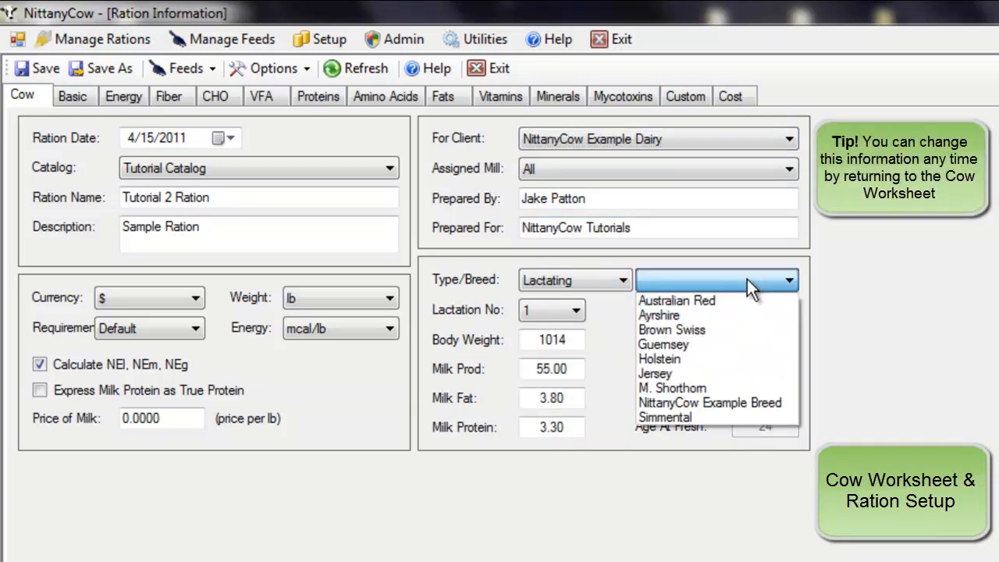
pyautogui.click(734, 358)
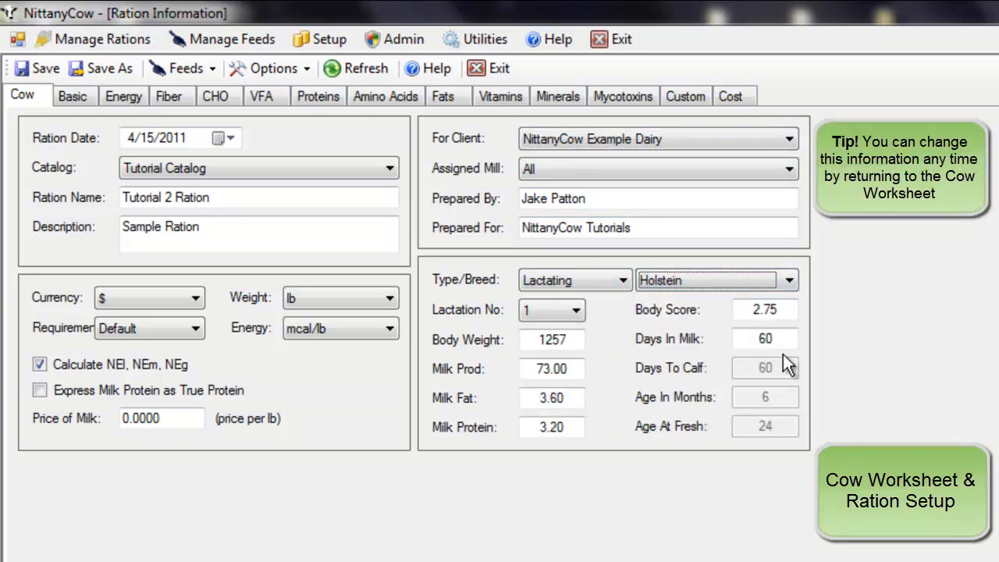
pyautogui.click(575, 310)
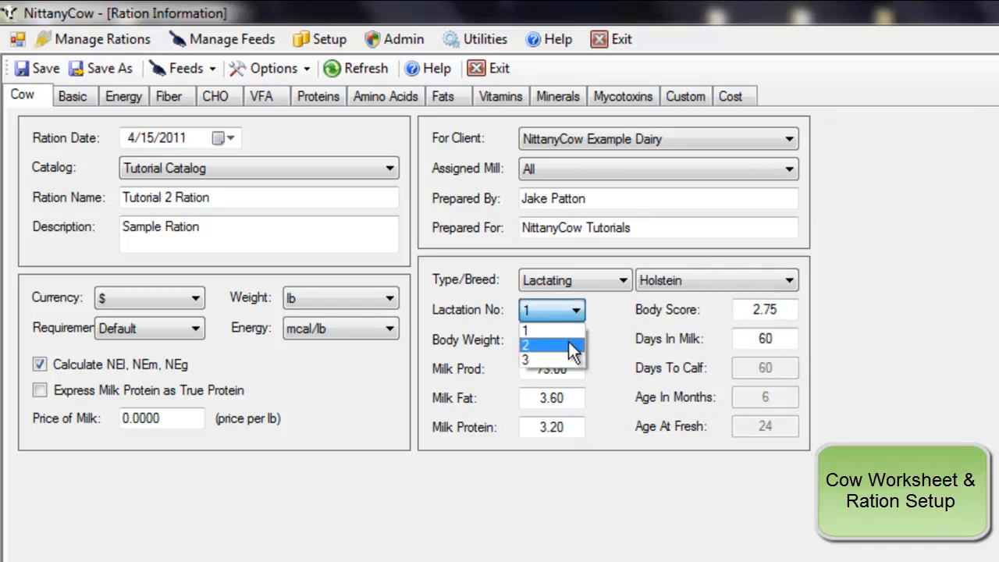
pyautogui.click(569, 341)
# - Set the cow's days in milk to 100 and its milk production to 85
pyautogui.moveTo(774, 339); pyautogui.dragTo(699, 347)
pyautogui.write('100')
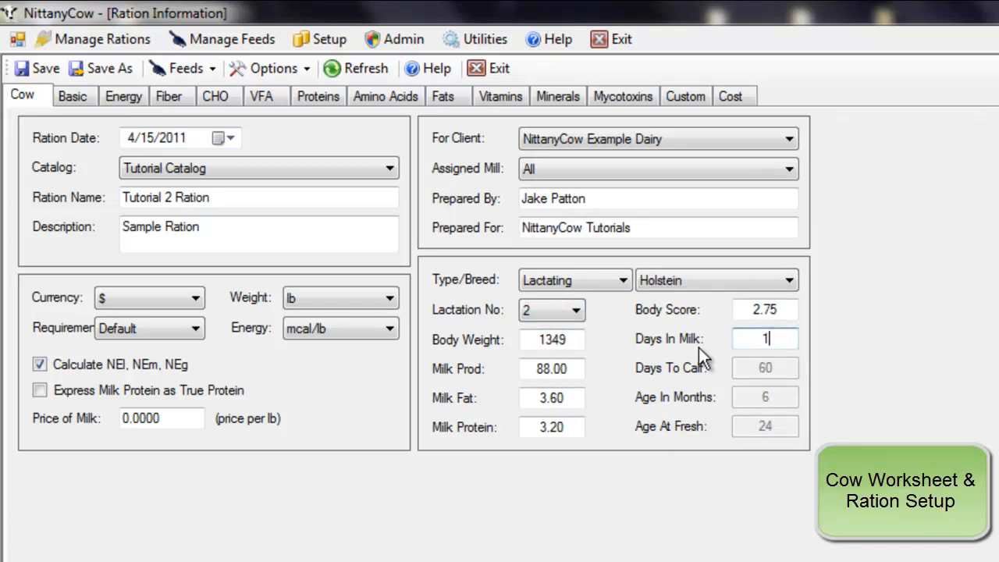
pyautogui.click(579, 341)
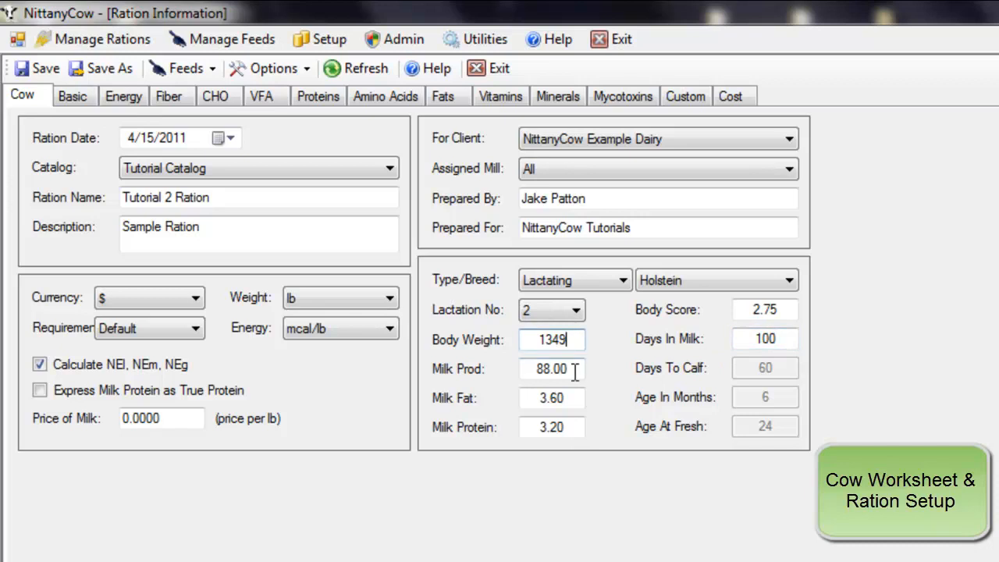
pyautogui.moveTo(573, 372); pyautogui.dragTo(488, 377)
pyautogui.write('85')
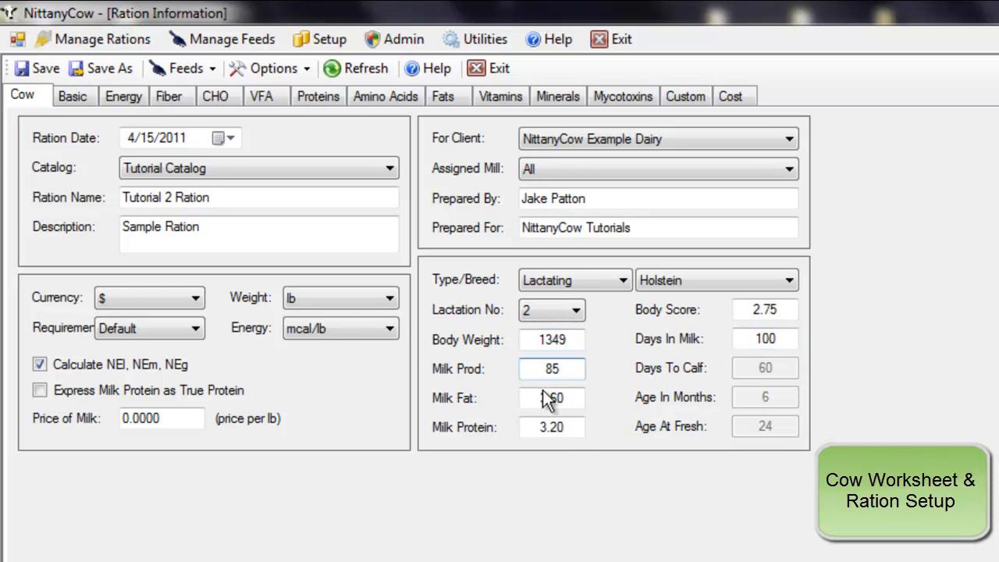
# - Set the milk fat to 3.50 and the milk protein to 3.15
pyautogui.click(571, 398)
pyautogui.press('BackSpace')
pyautogui.press('BackSpace')
pyautogui.press('BackSpace')
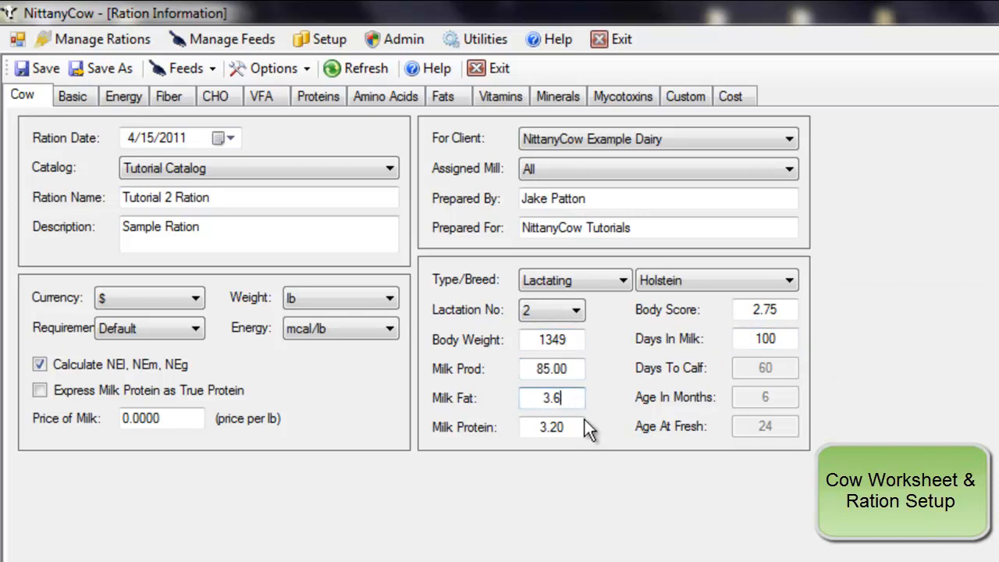
pyautogui.write('.50')
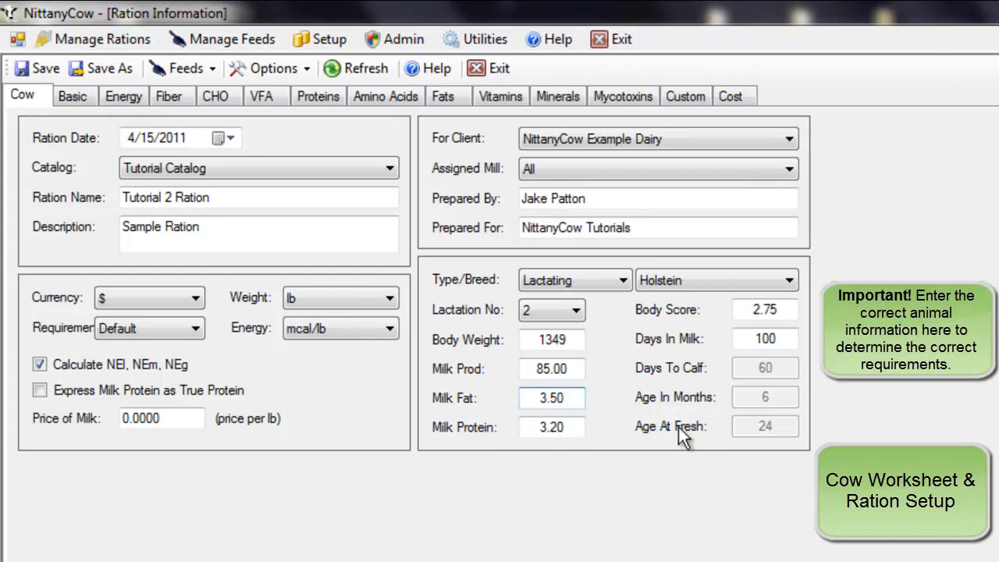
pyautogui.moveTo(575, 429); pyautogui.dragTo(505, 432)
pyautogui.write('3.15')
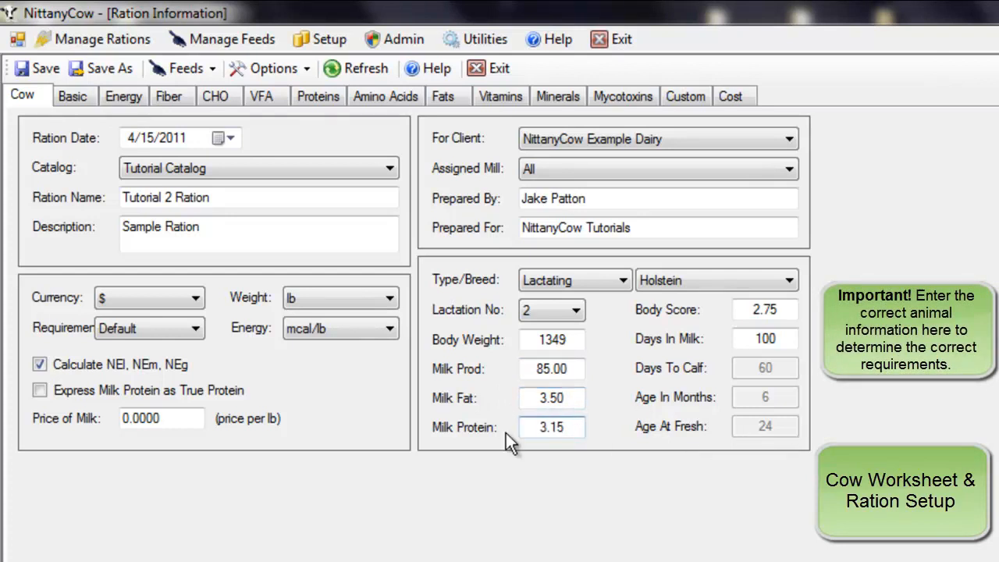
pyautogui.click(570, 399)
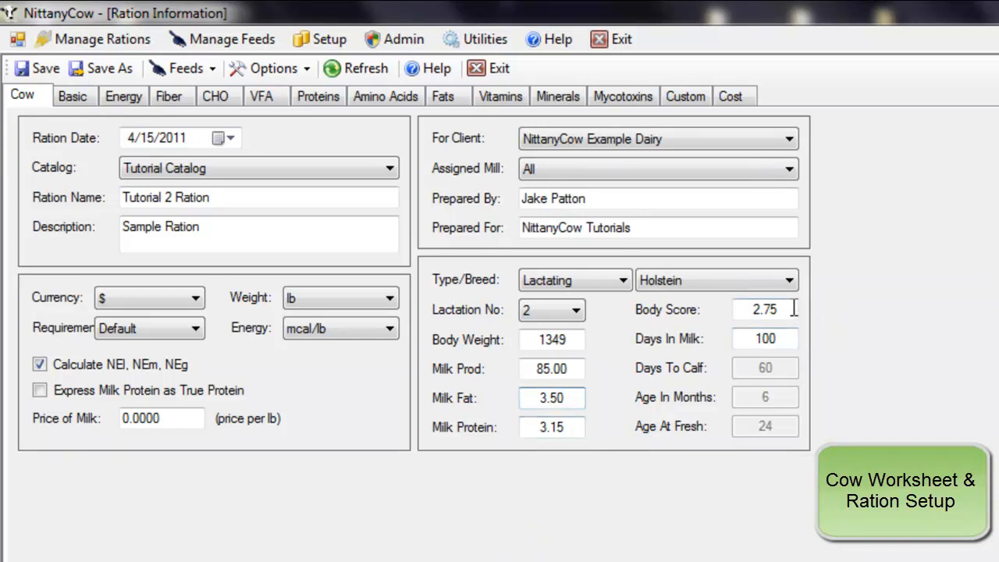
# - Set the cow's body score to 3.0 and save the ration
pyautogui.doubleClick(732, 309)
pyautogui.write('3.0')
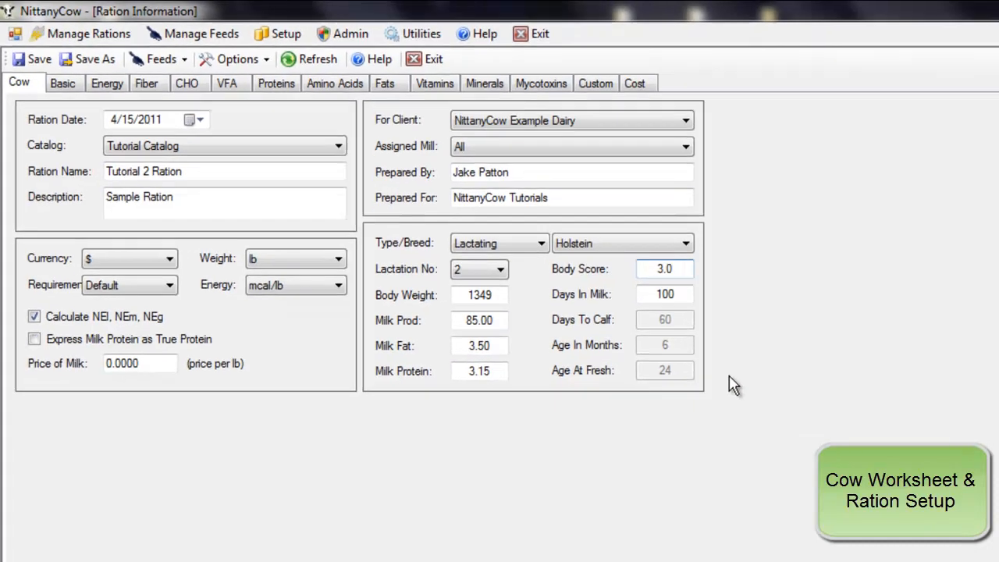
pyautogui.click(28, 44)
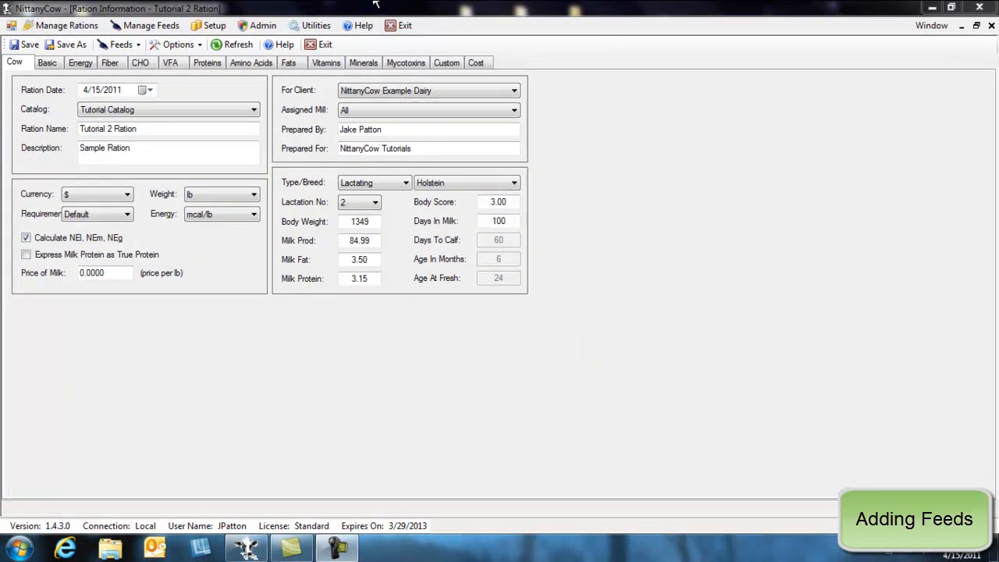
# - Switch to the ration's Basic worksheet and open the feed selection for adding feeds
pyautogui.click(45, 62)
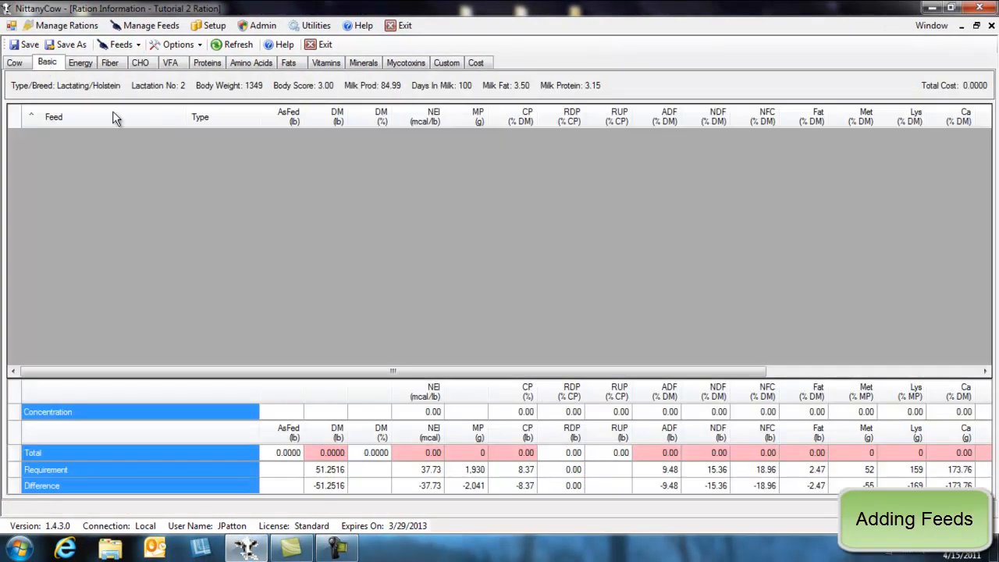
pyautogui.click(138, 44)
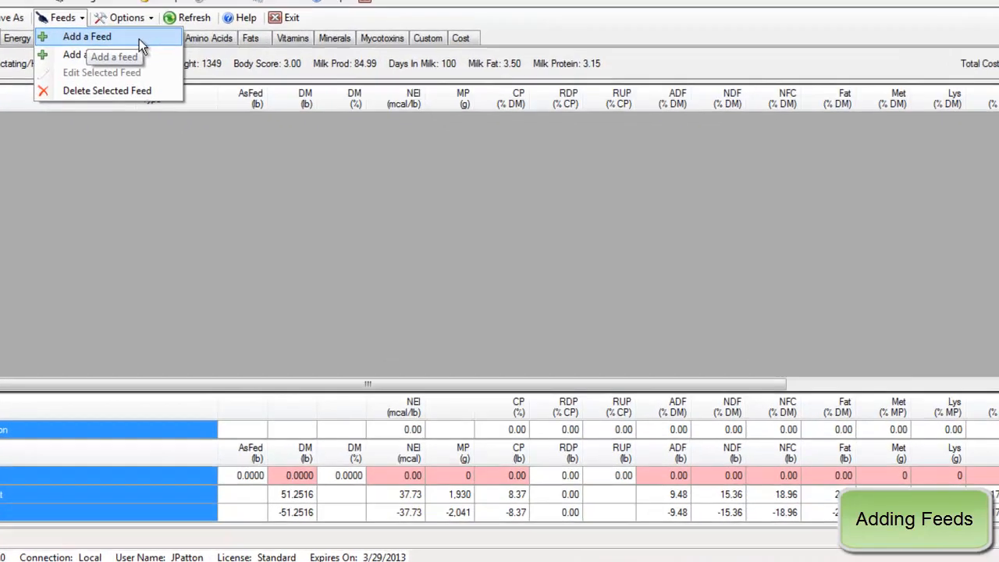
pyautogui.click(188, 62)
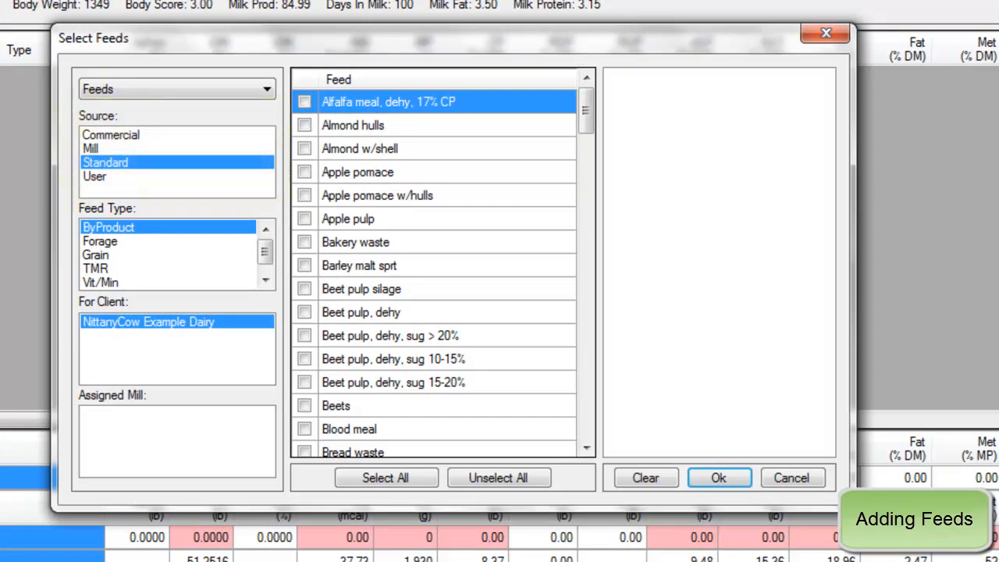
# - Look through the Commercial, Mill and User feed sources and return to the Standard source
pyautogui.click(148, 137)
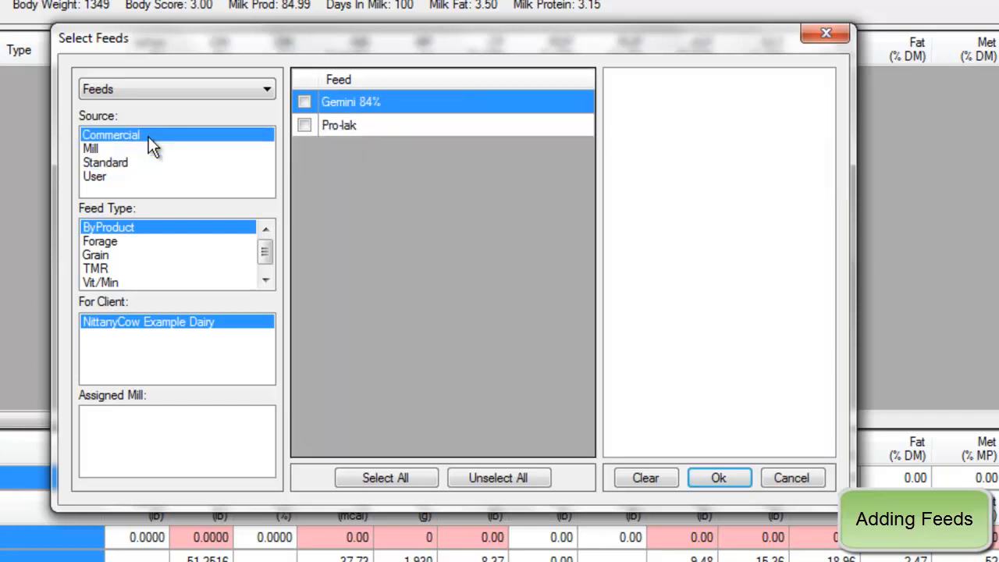
pyautogui.click(144, 148)
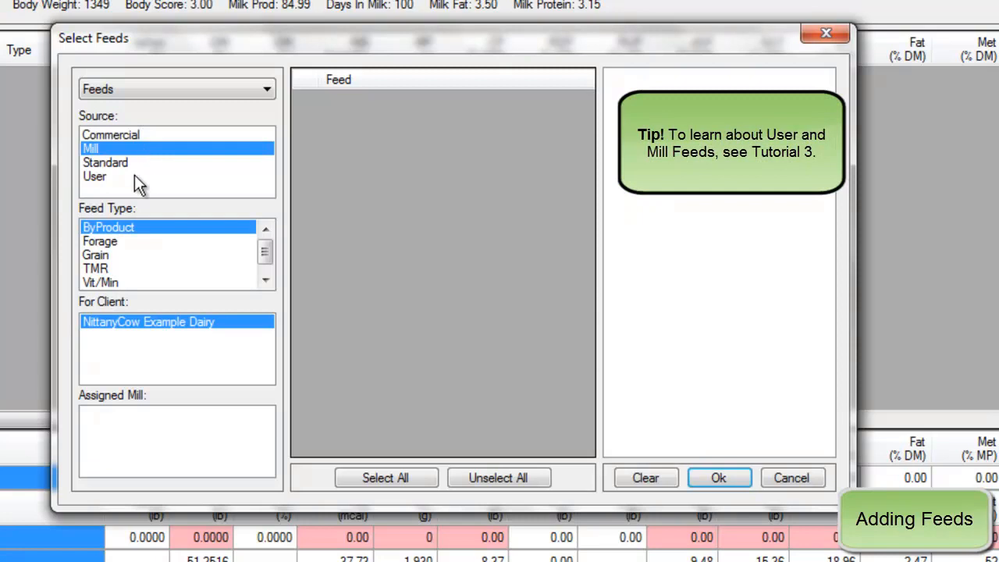
pyautogui.click(135, 179)
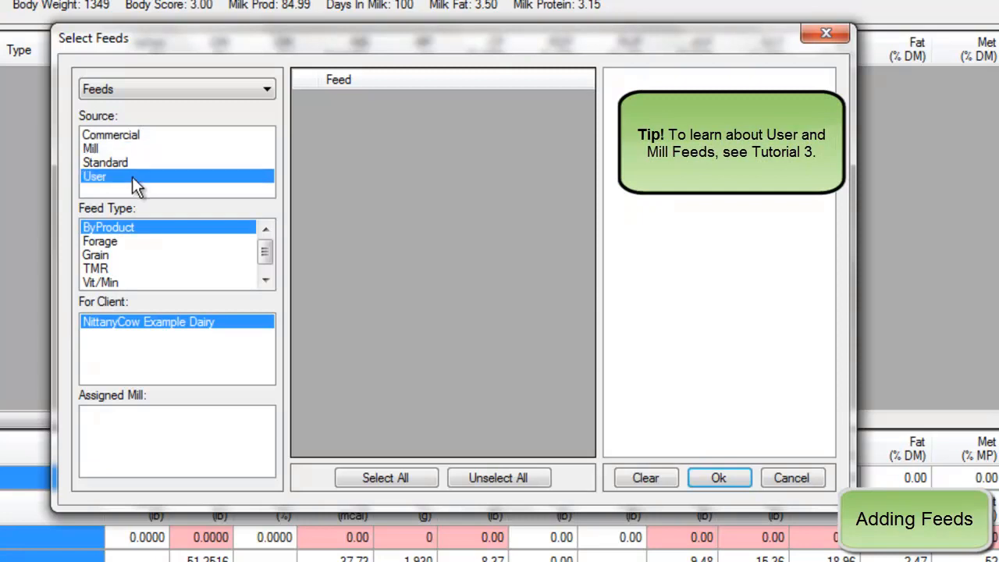
pyautogui.click(140, 164)
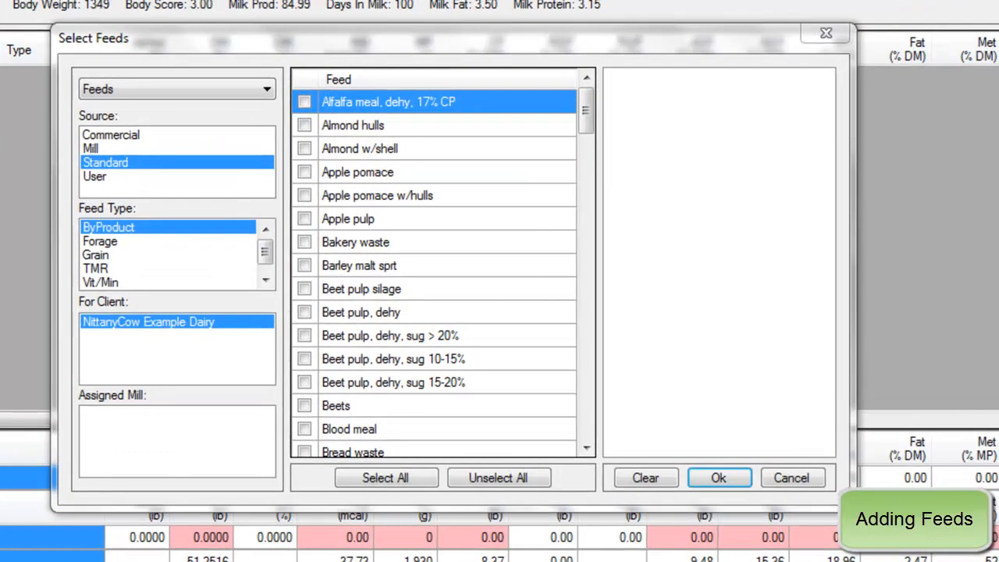
# - Select the standard forages "Alfalfa hay, 18% CP" and "Corn sil, 40% grn, unproc, normal" for the ration
pyautogui.click(160, 241)
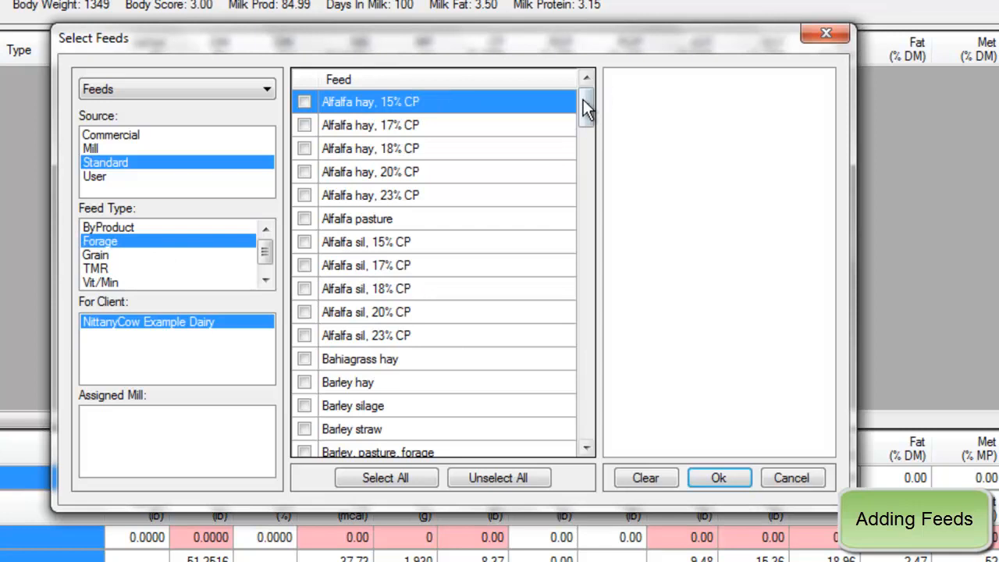
pyautogui.click(305, 149)
pyautogui.moveTo(589, 117); pyautogui.dragTo(586, 218)
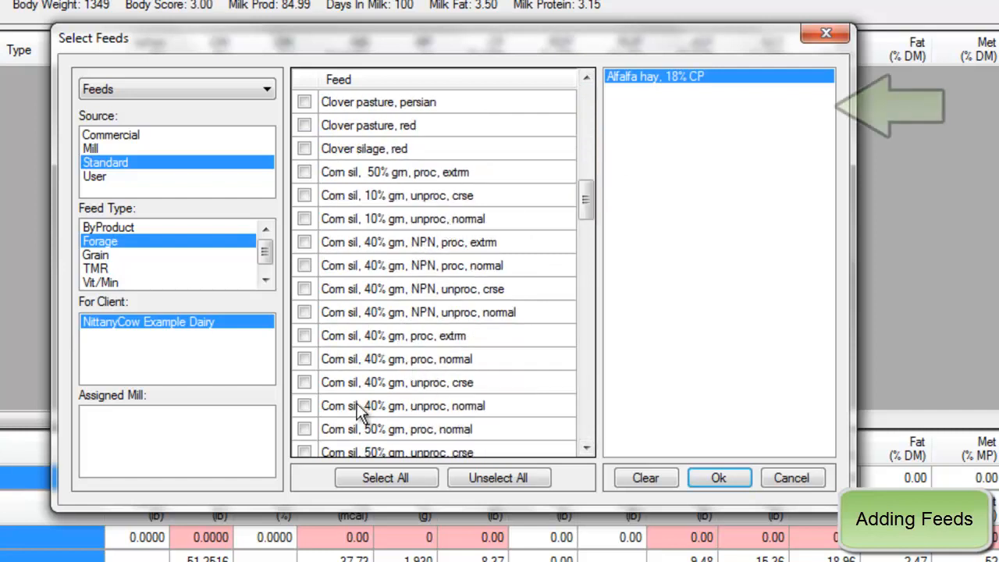
pyautogui.click(303, 406)
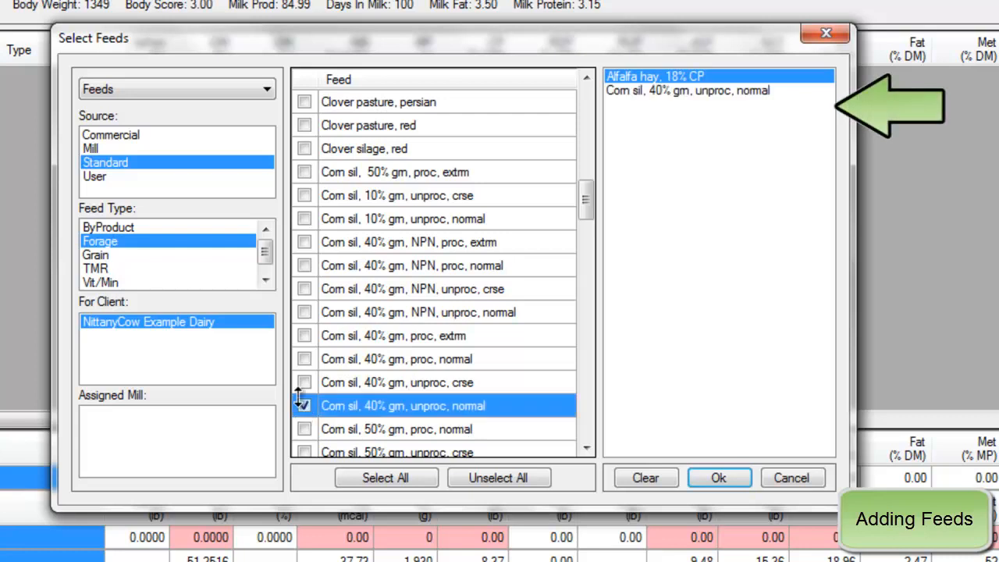
# - Select the standard grain "Corn grn, med grnd (1.8 mm)" and list the ByProduct feeds
pyautogui.click(97, 255)
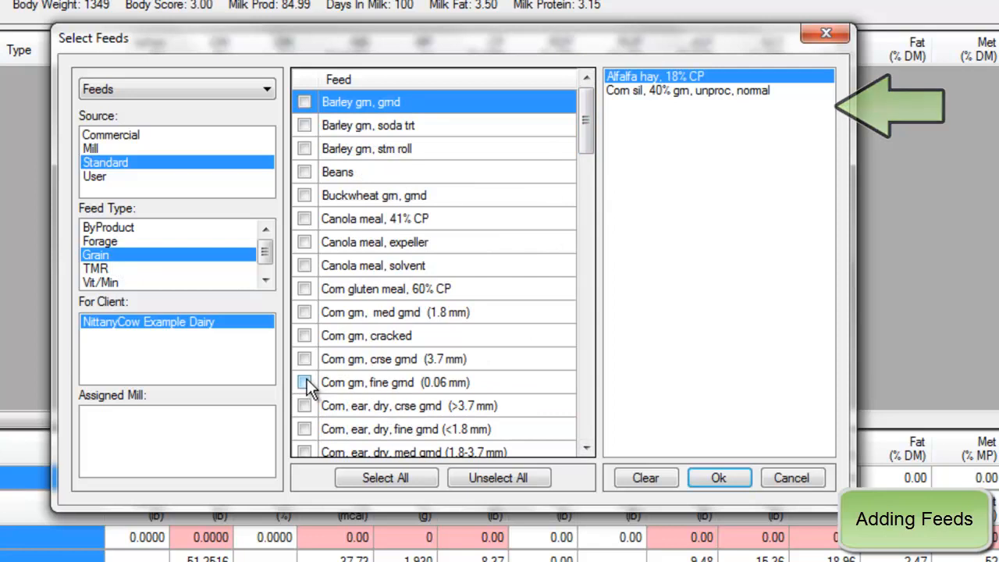
pyautogui.click(303, 312)
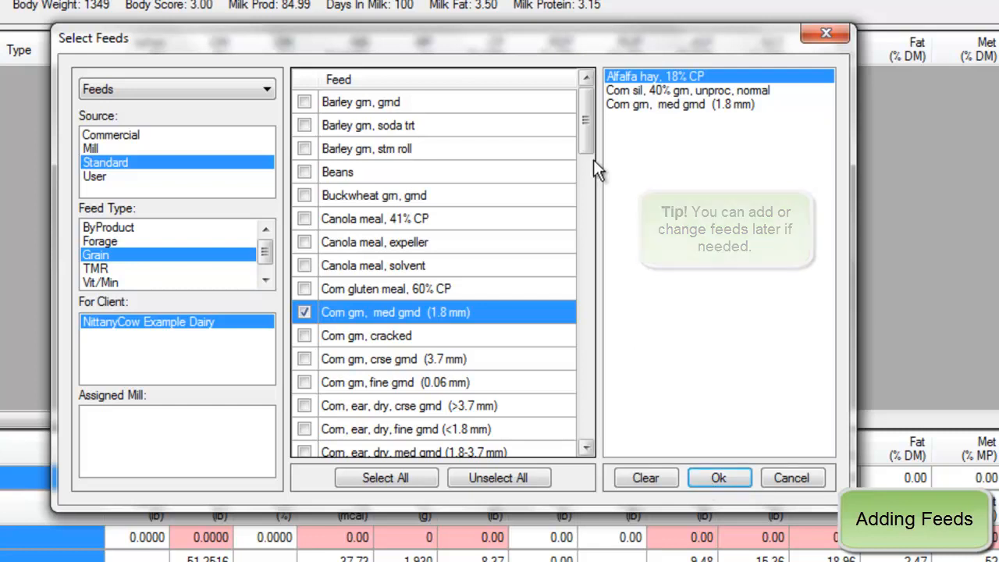
pyautogui.click(139, 229)
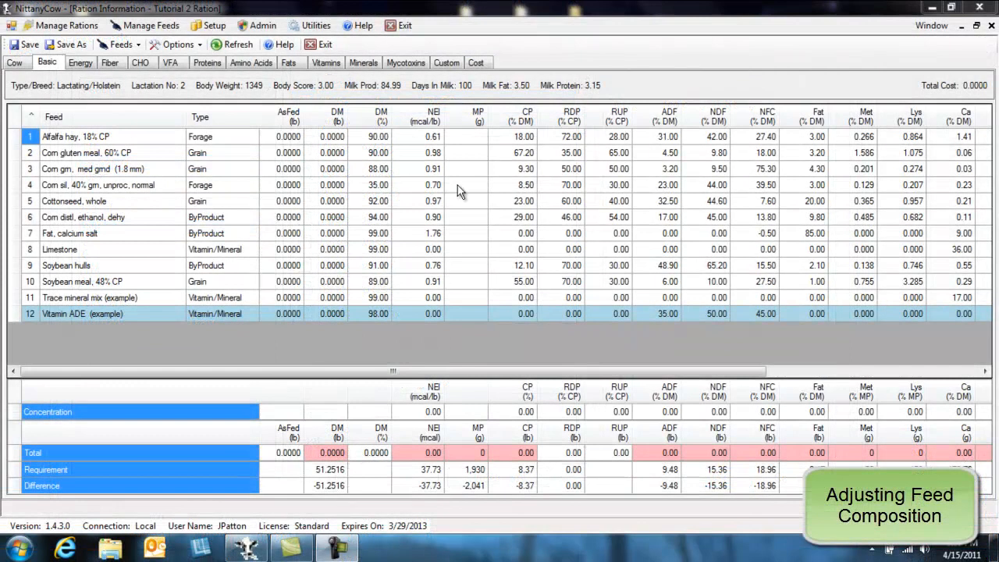
# - Set the crude protein (CP) of the alfalfa hay to 18.50 % DM in the worksheet
pyautogui.click(535, 145)
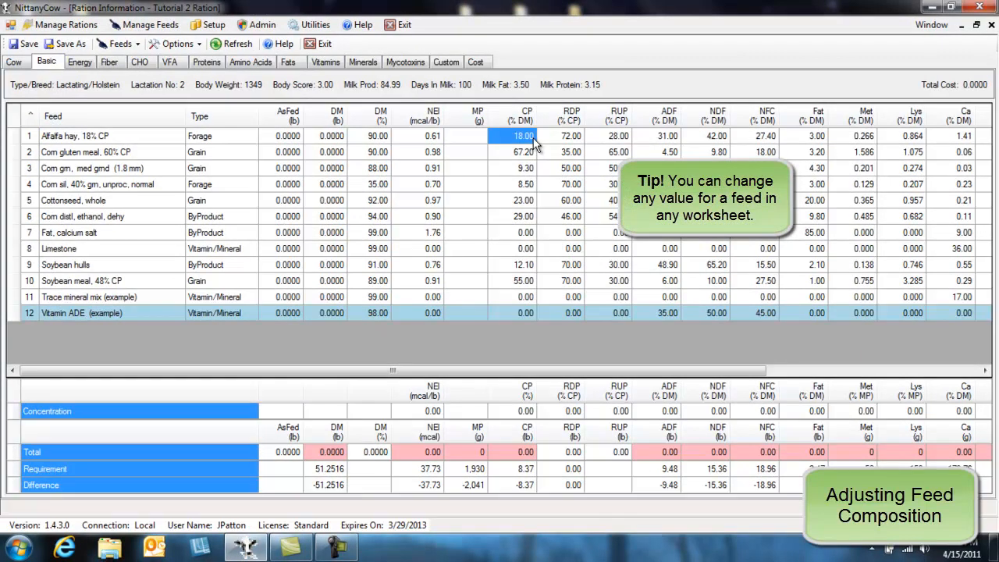
pyautogui.write('18')
pyautogui.press('Return')
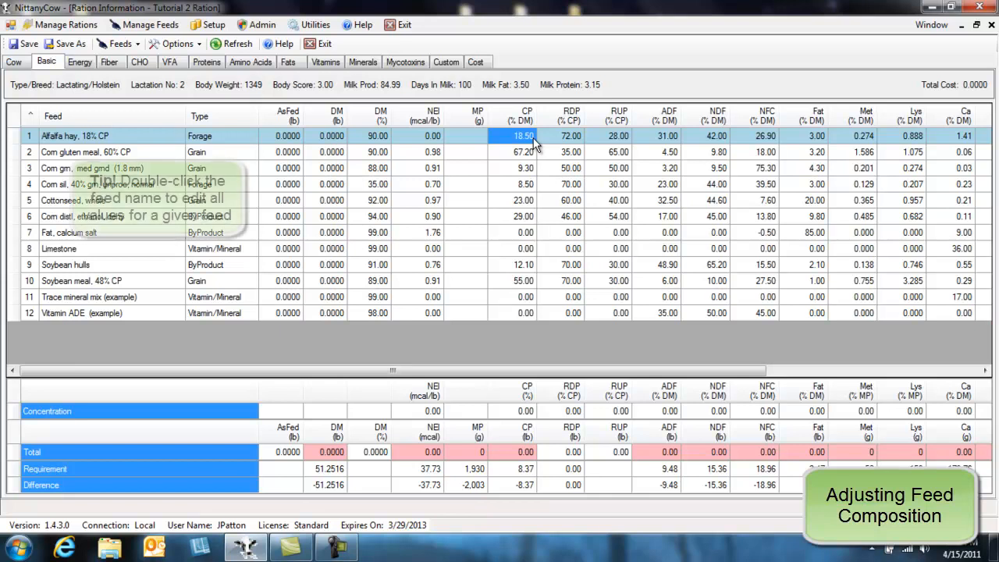
# - Open the alfalfa hay's feed information and set its fiber value NDF to 43 % DM
pyautogui.doubleClick(150, 137)
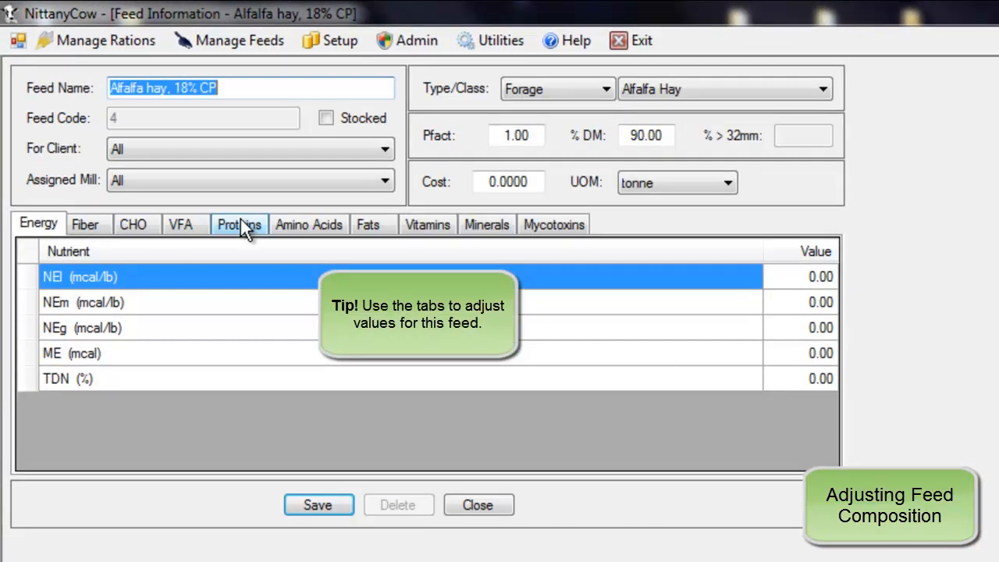
pyautogui.click(98, 230)
pyautogui.click(792, 284)
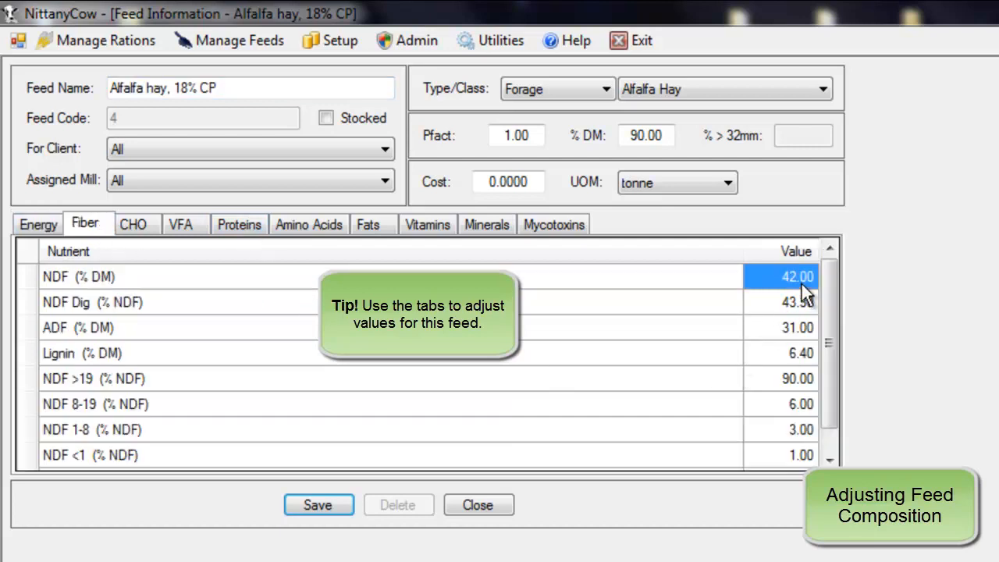
pyautogui.write('43')
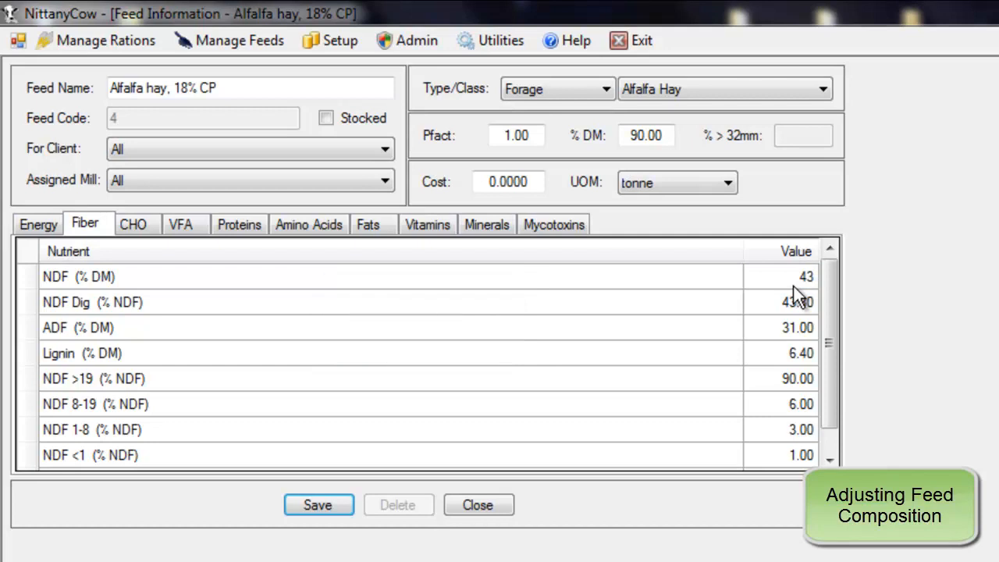
pyautogui.click(666, 307)
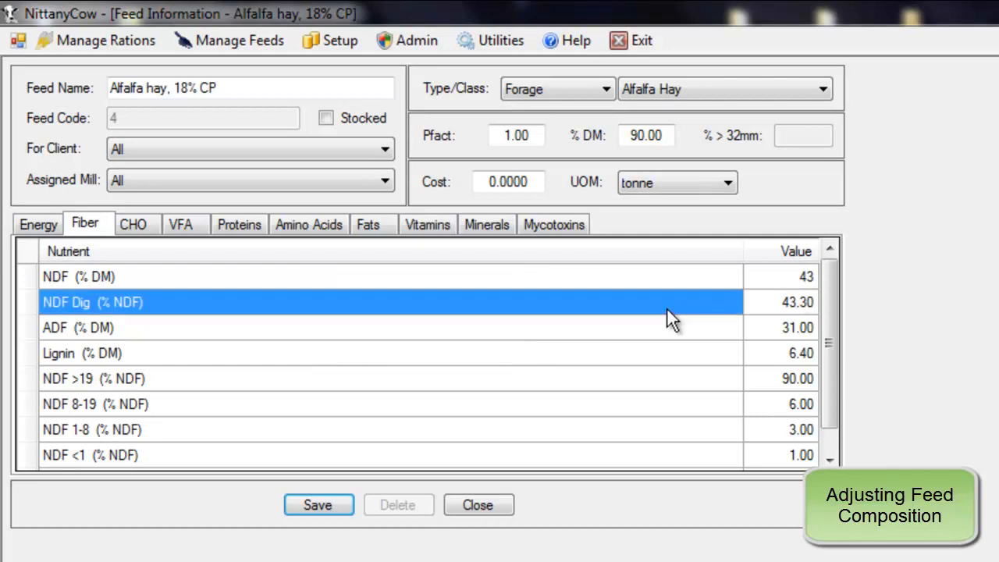
# - Review the alfalfa hay's CHO, VFA and protein values and save the feed
pyautogui.click(139, 229)
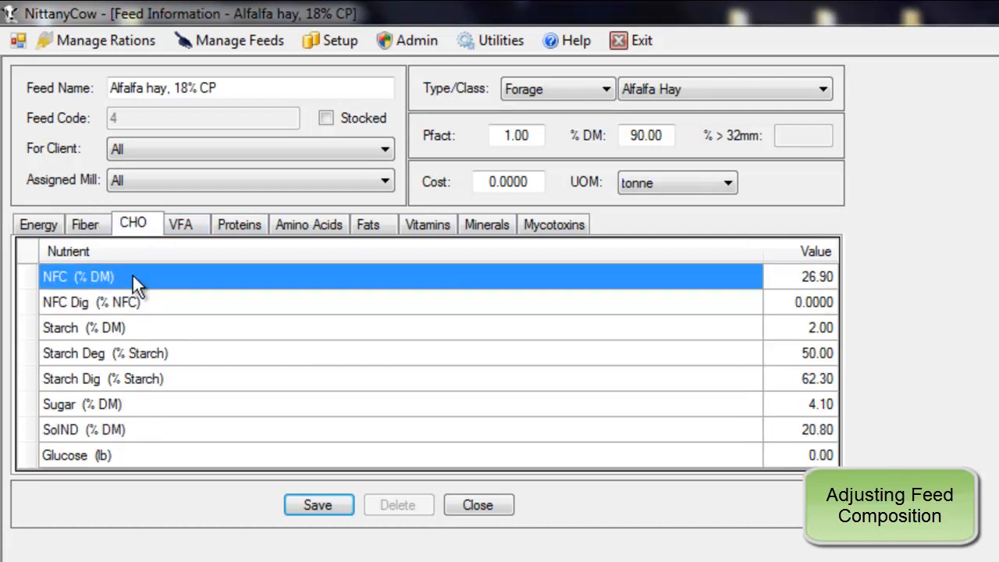
pyautogui.click(187, 224)
pyautogui.click(226, 230)
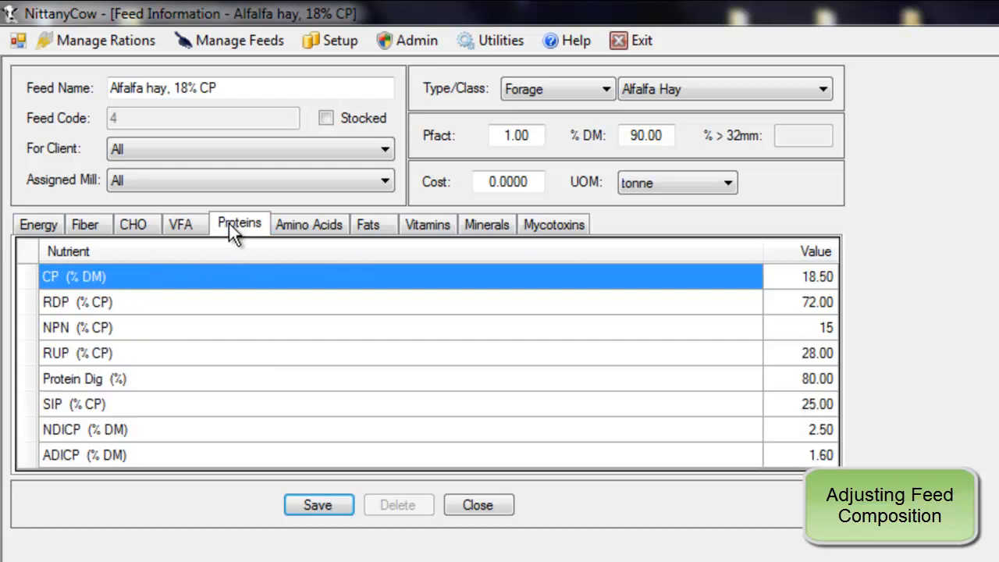
pyautogui.click(320, 504)
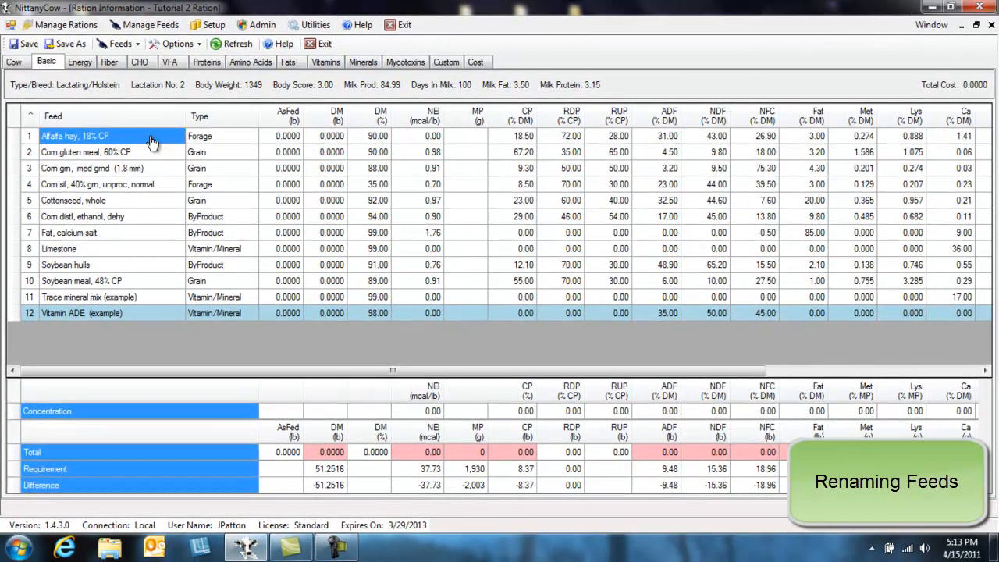
# - Rename the alfalfa hay feed in the worksheet as "Alfalfa hay, First Cut"
pyautogui.click(148, 136)
pyautogui.click(147, 135)
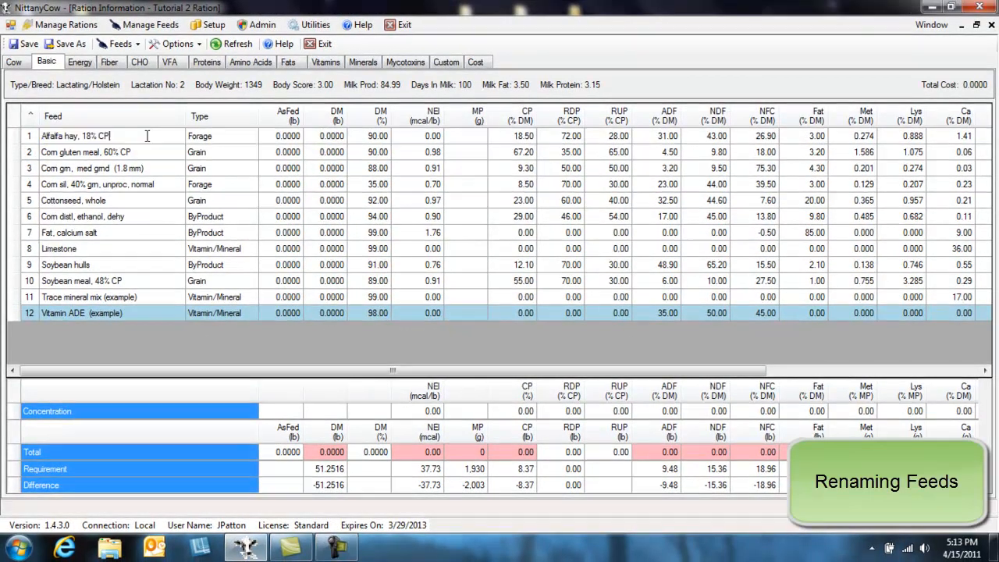
pyautogui.press('BackSpace')
pyautogui.press('BackSpace')
pyautogui.press('BackSpace')
pyautogui.press('BackSpace')
pyautogui.press('BackSpace')
pyautogui.write('First Cut')
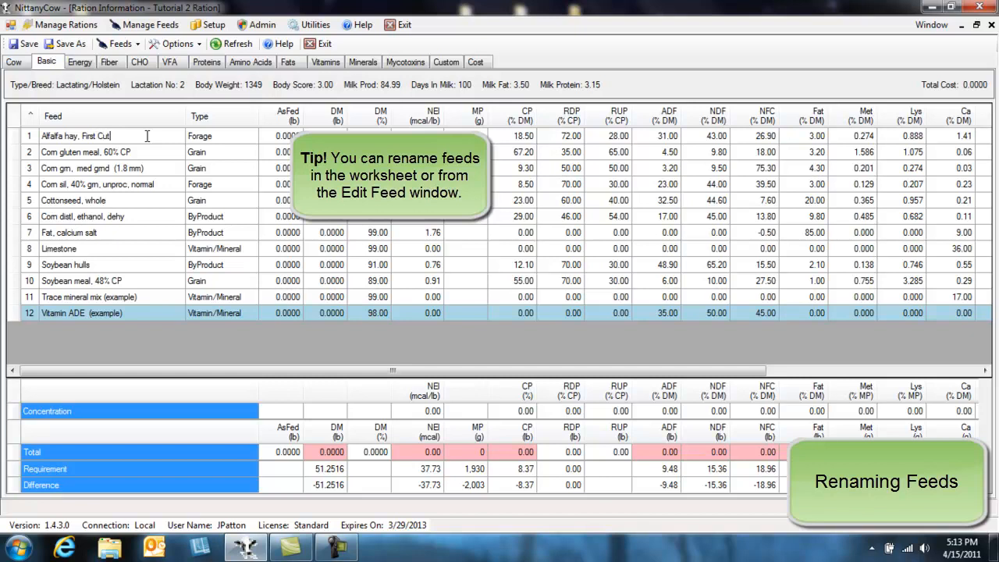
pyautogui.click(155, 152)
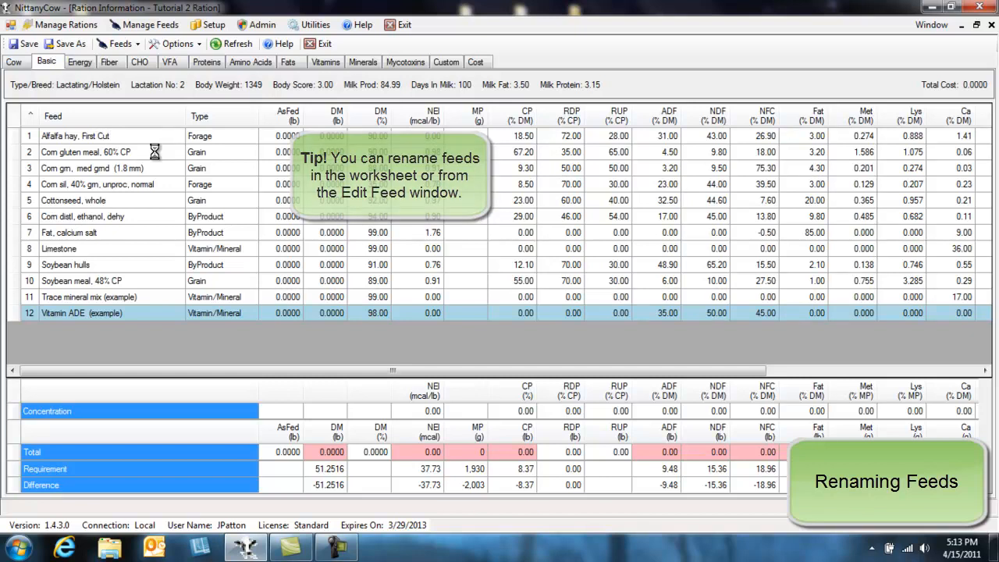
# - Open the corn silage's feed information and rename the feed as "Corn sil, North Bunker"
pyautogui.doubleClick(153, 184)
pyautogui.click(196, 56)
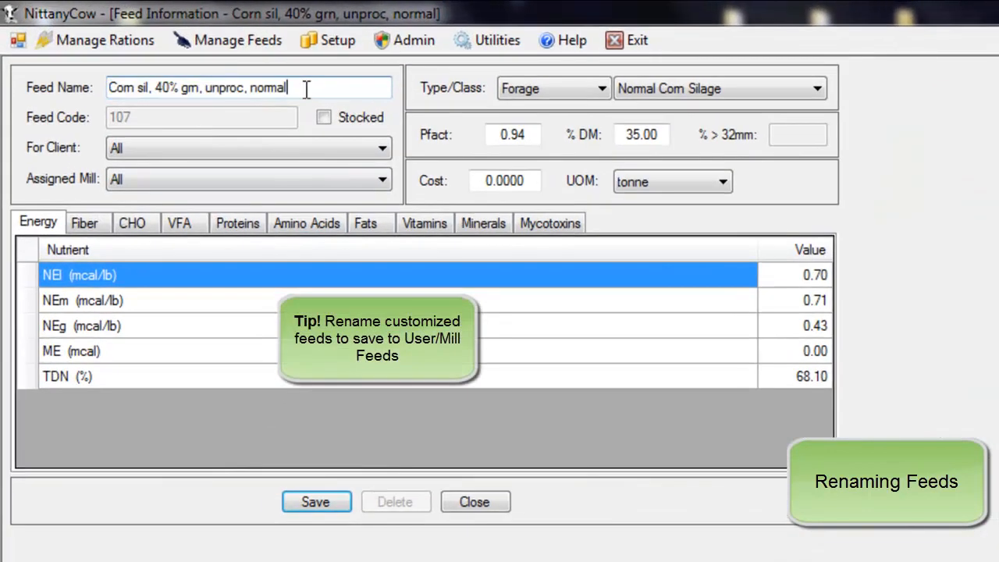
pyautogui.moveTo(288, 88); pyautogui.dragTo(153, 81)
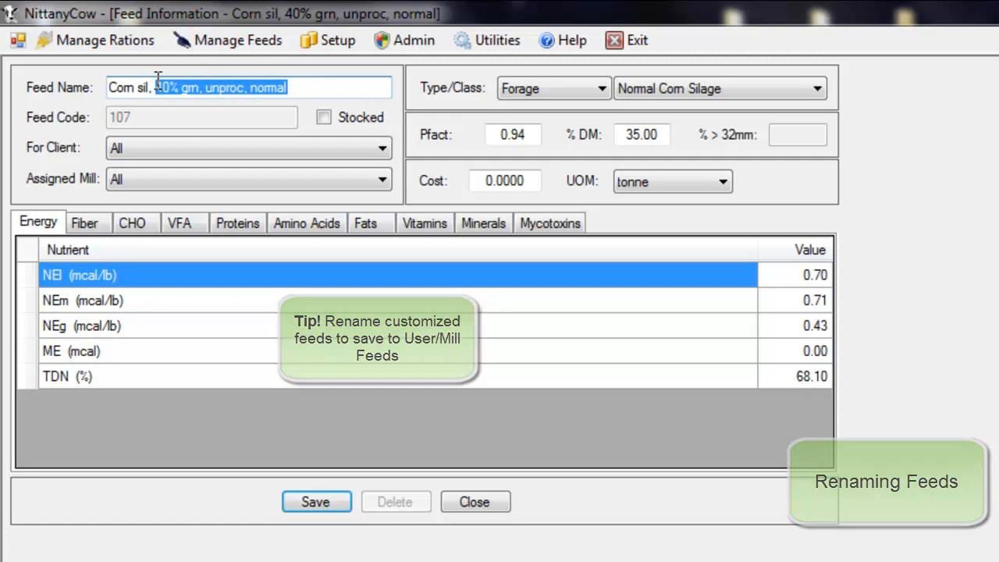
pyautogui.write('Nor')
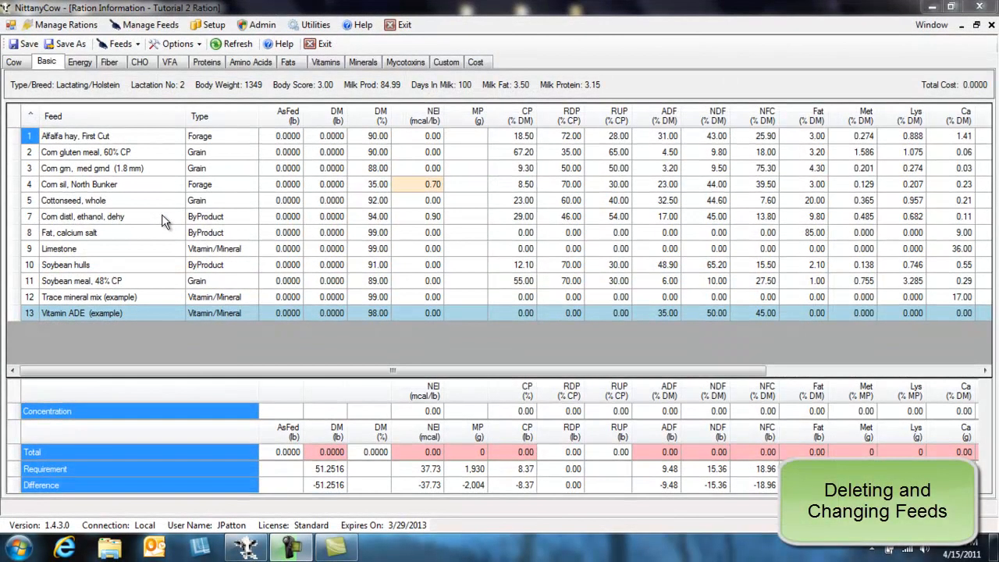
# - Delete the feed "Corn distl, ethanol, dehy" from the ration
pyautogui.rightClick(163, 219)
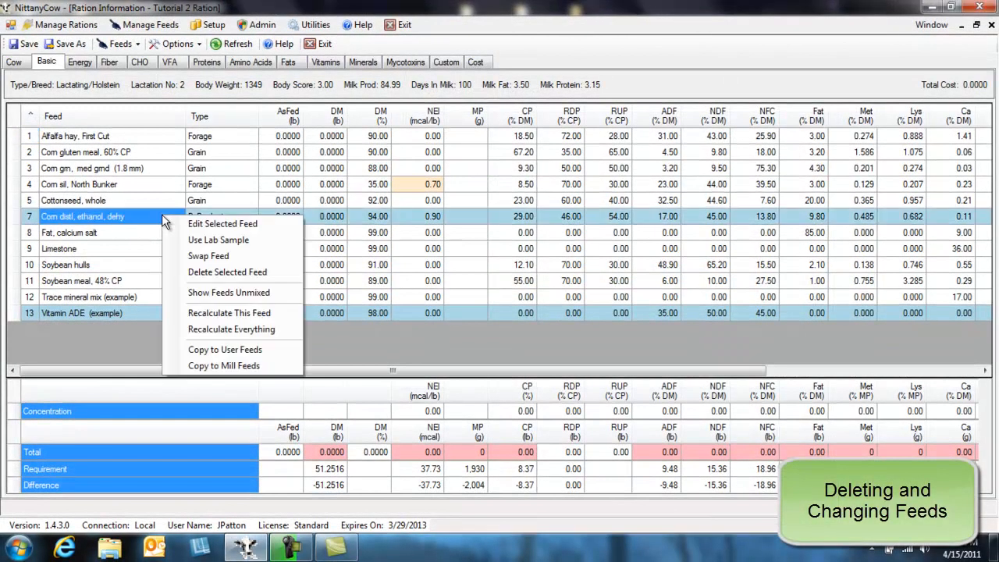
pyautogui.click(291, 275)
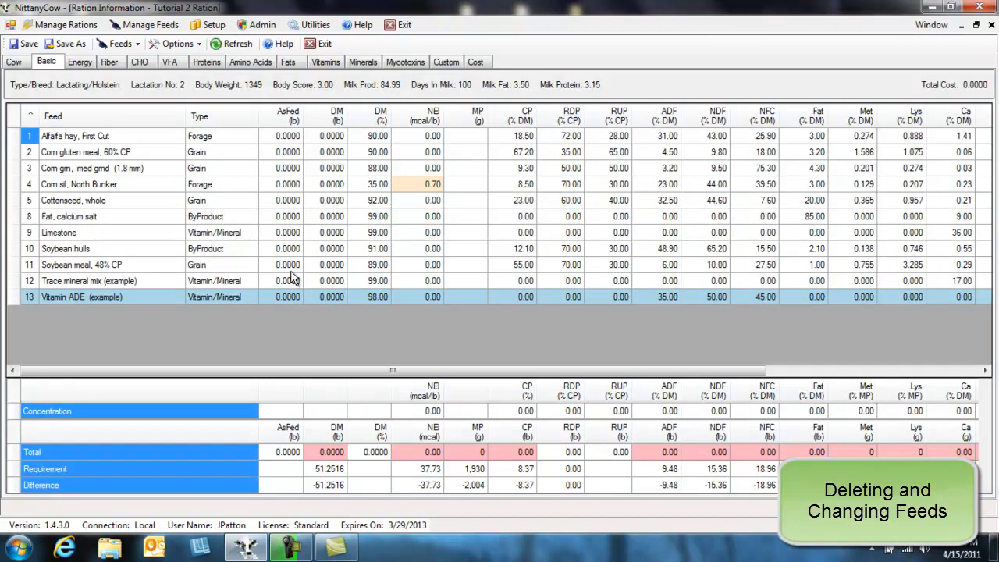
# - Swap the feed "Corn sil, North Bunker" for "Corn sil, 40% grn, proc, normal"
pyautogui.click(150, 191)
pyautogui.rightClick(149, 189)
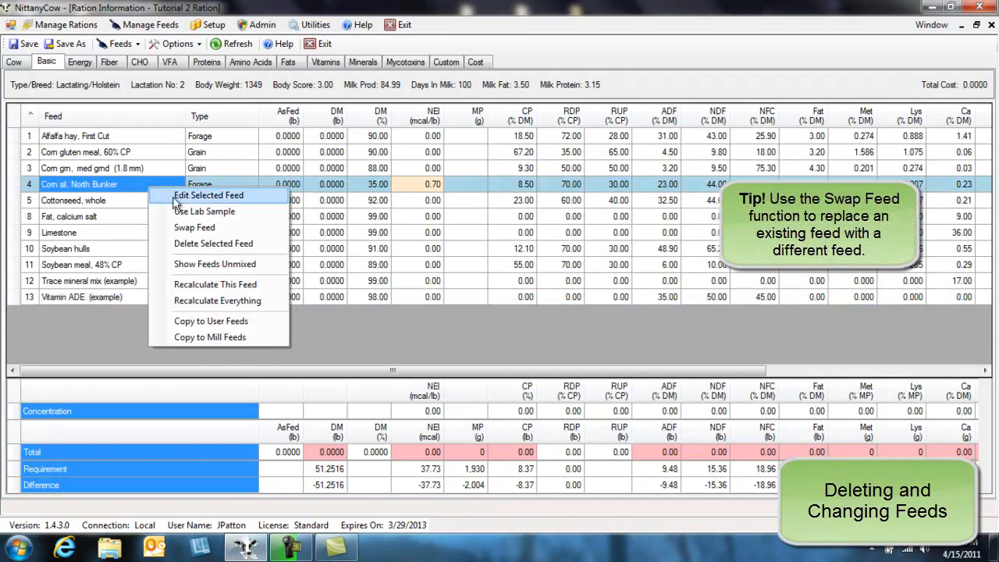
pyautogui.click(232, 228)
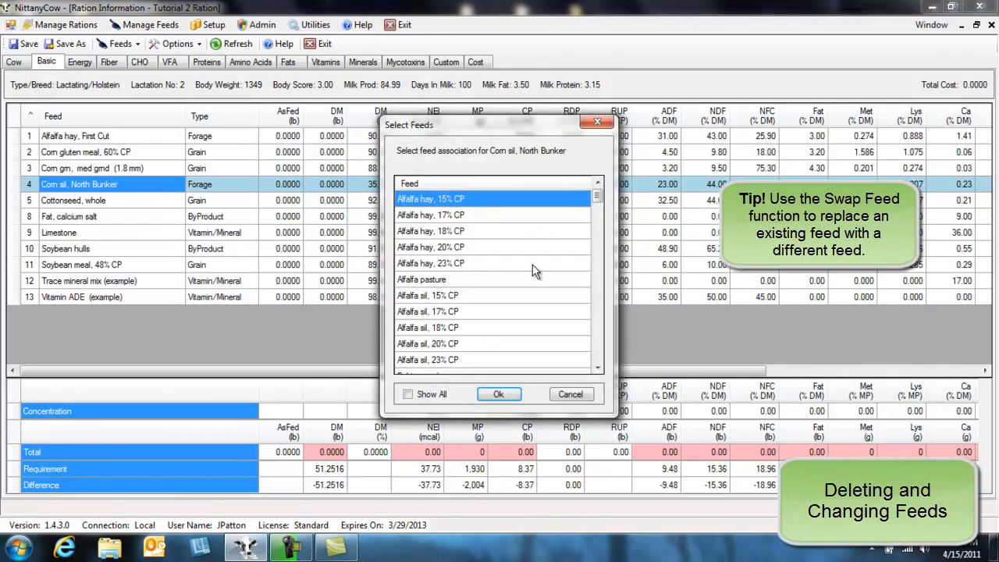
pyautogui.moveTo(596, 202); pyautogui.dragTo(596, 254)
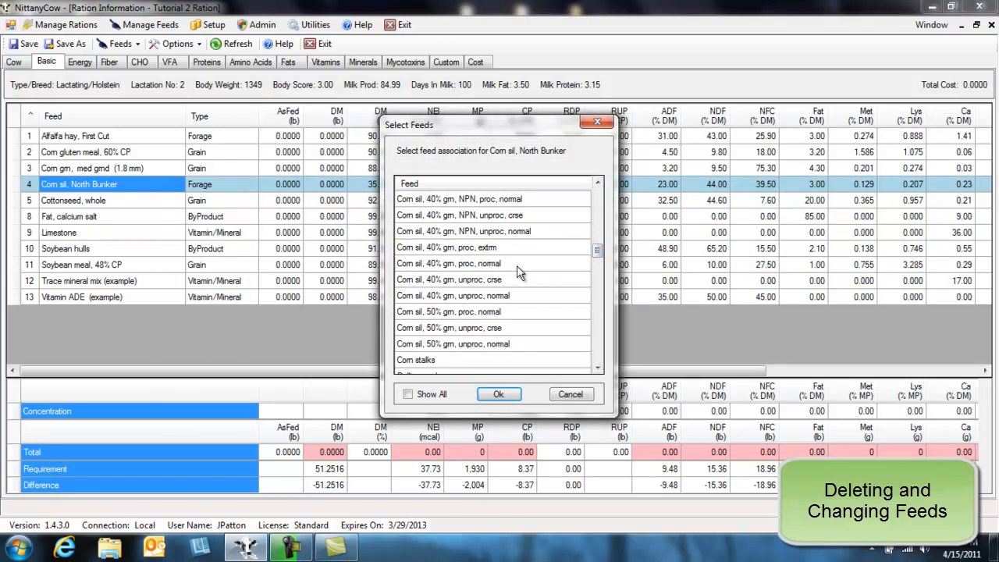
pyautogui.click(467, 265)
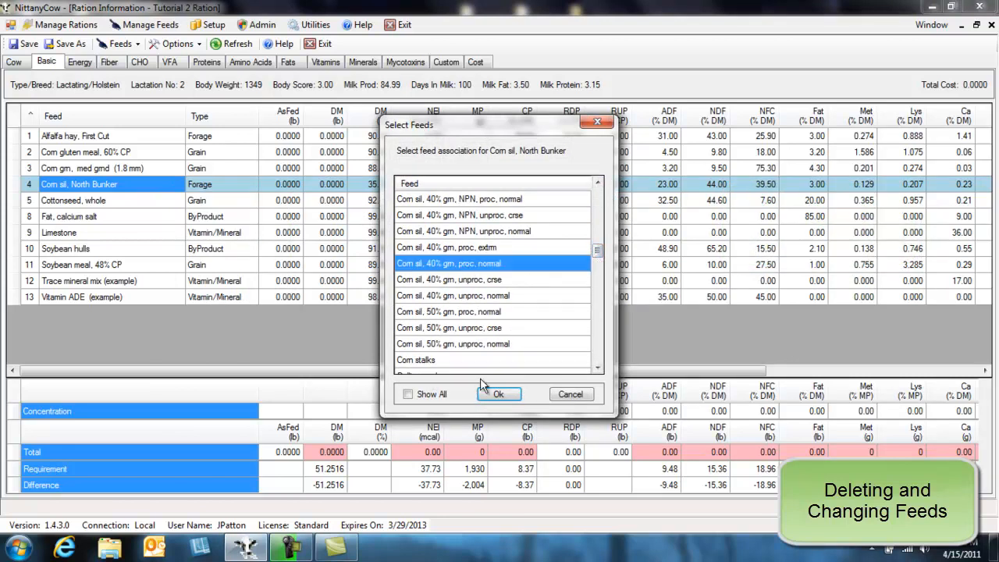
pyautogui.click(496, 395)
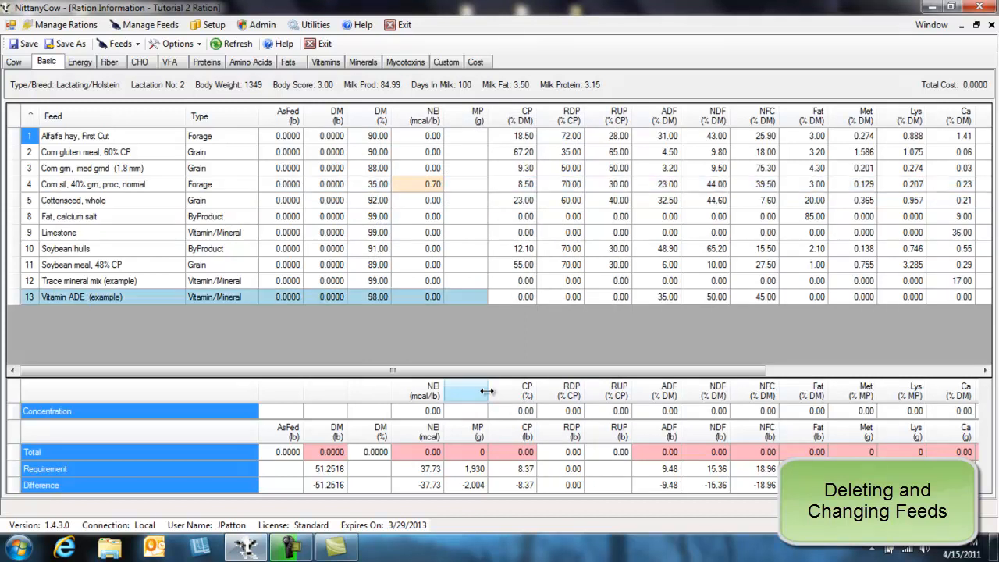
pyautogui.click(178, 184)
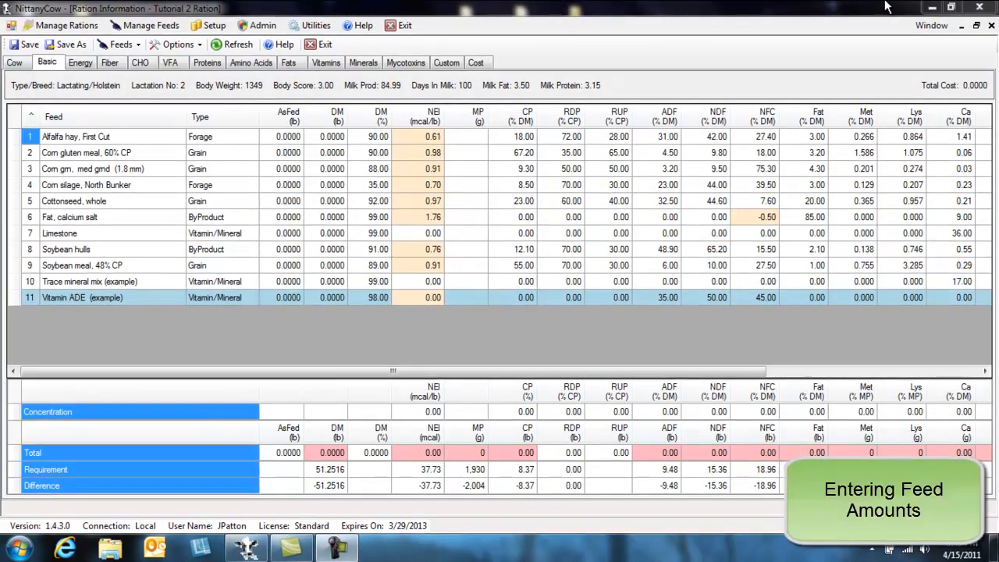
# - Set the dry matter amounts of alfalfa hay to 8 lb, corn gluten meal to 1, ground corn grain to 15 and corn silage to 22
pyautogui.click(331, 138)
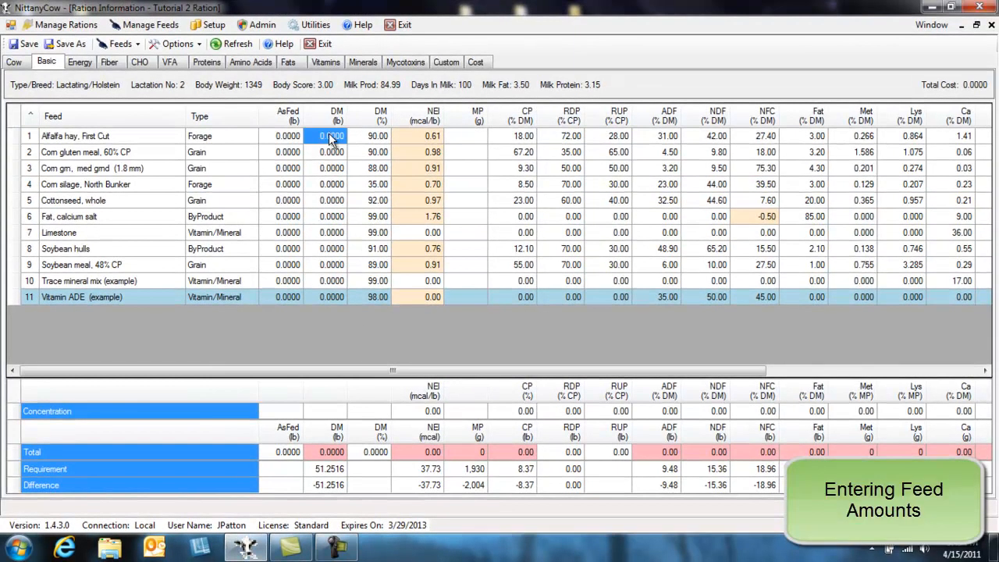
pyautogui.write('8')
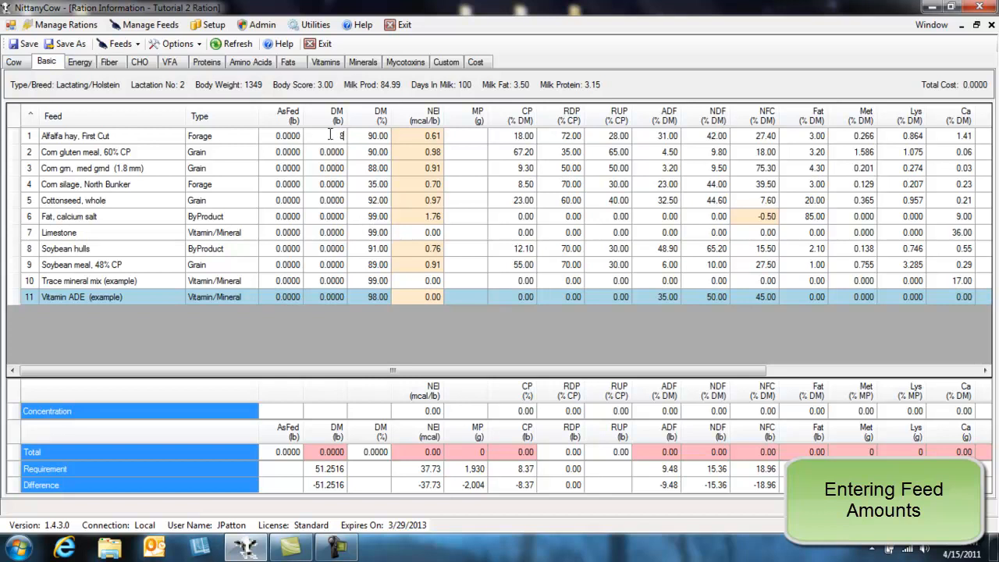
pyautogui.press('Return')
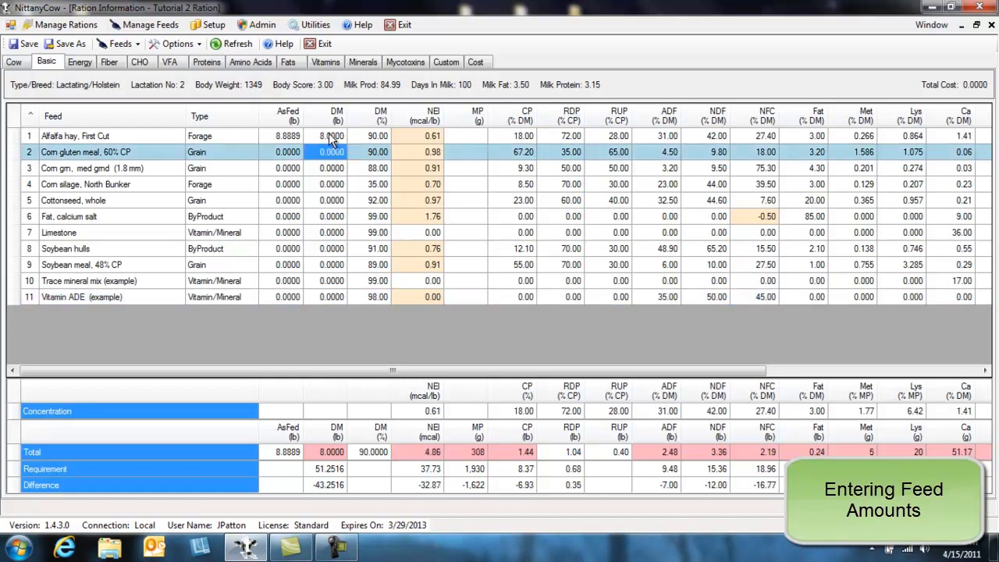
pyautogui.write('1')
pyautogui.press('Return')
pyautogui.write('15')
pyautogui.press('Return')
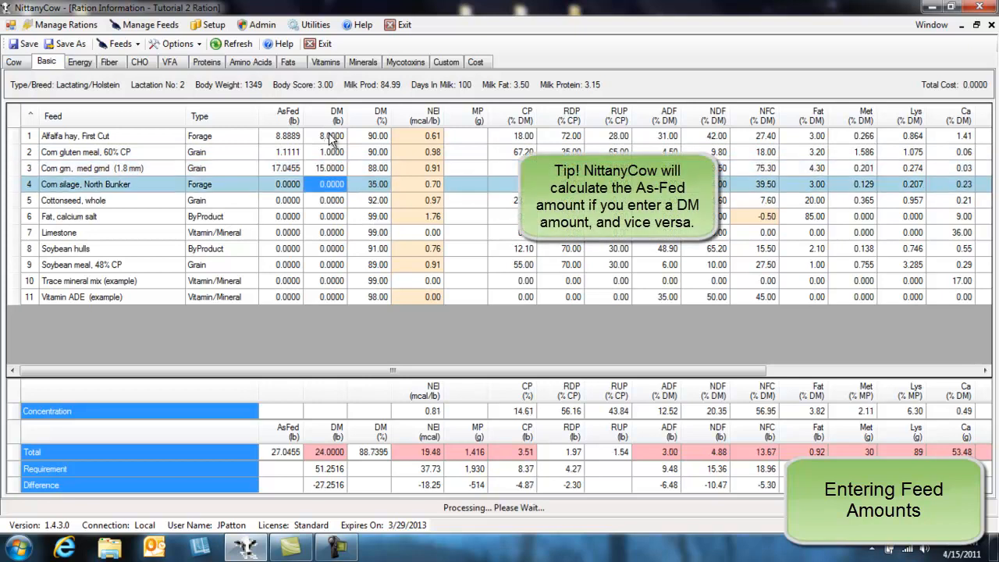
pyautogui.write('22')
pyautogui.press('Return')
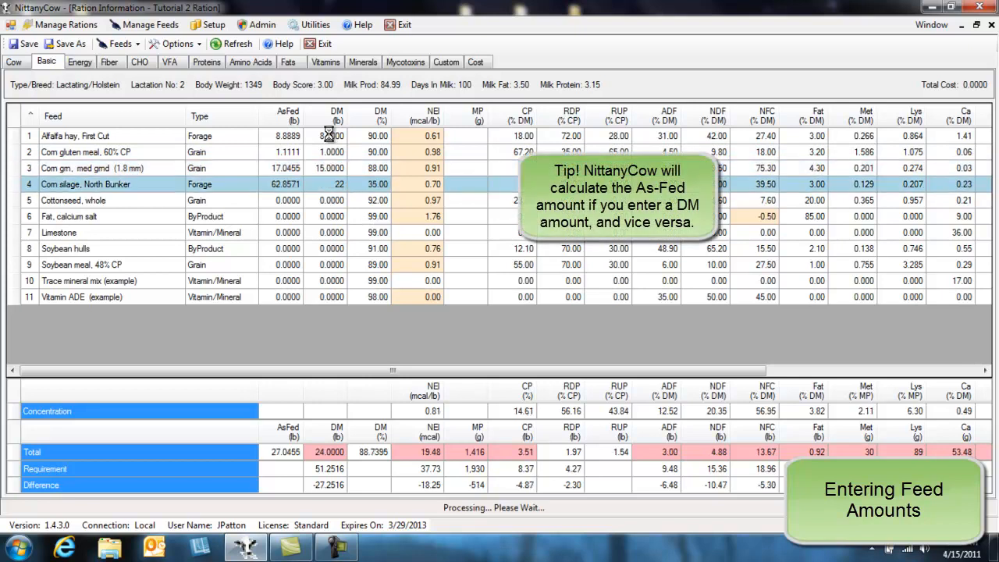
# - Set the dry matter amounts of whole cottonseed to 0.5 lb, calcium salt fat to 0.3 lb and limestone to 0.3 lb
pyautogui.write('.5')
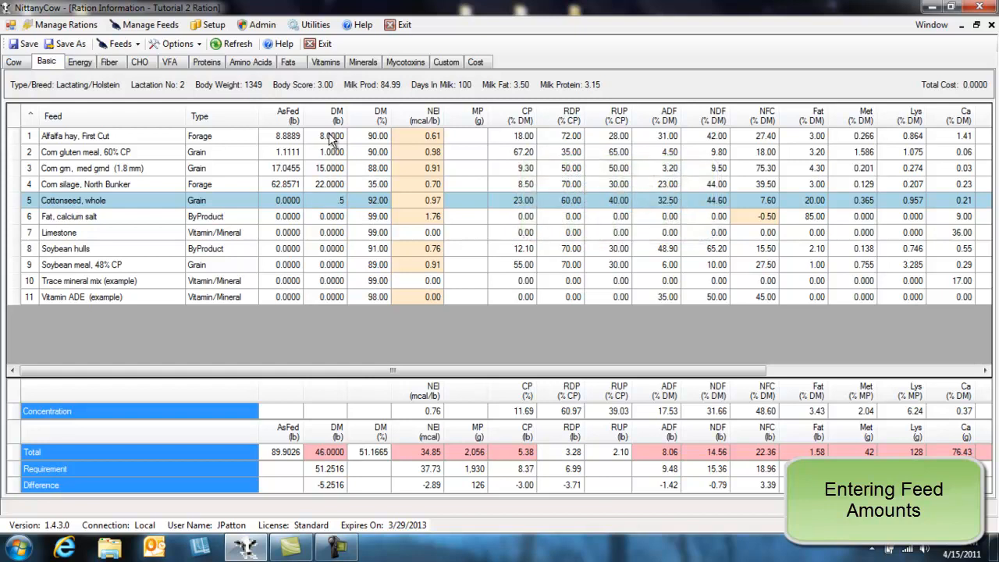
pyautogui.press('Return')
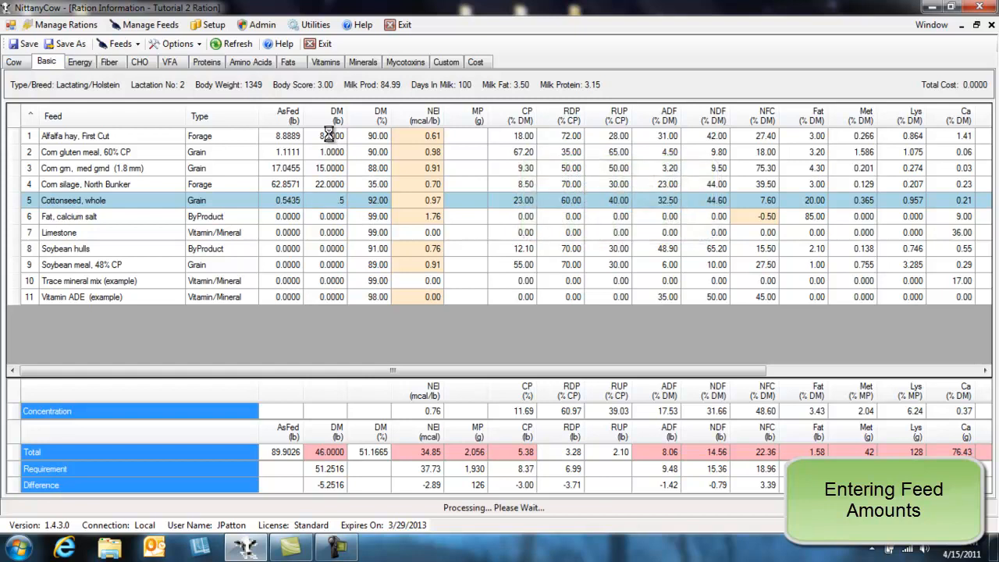
pyautogui.write('.3')
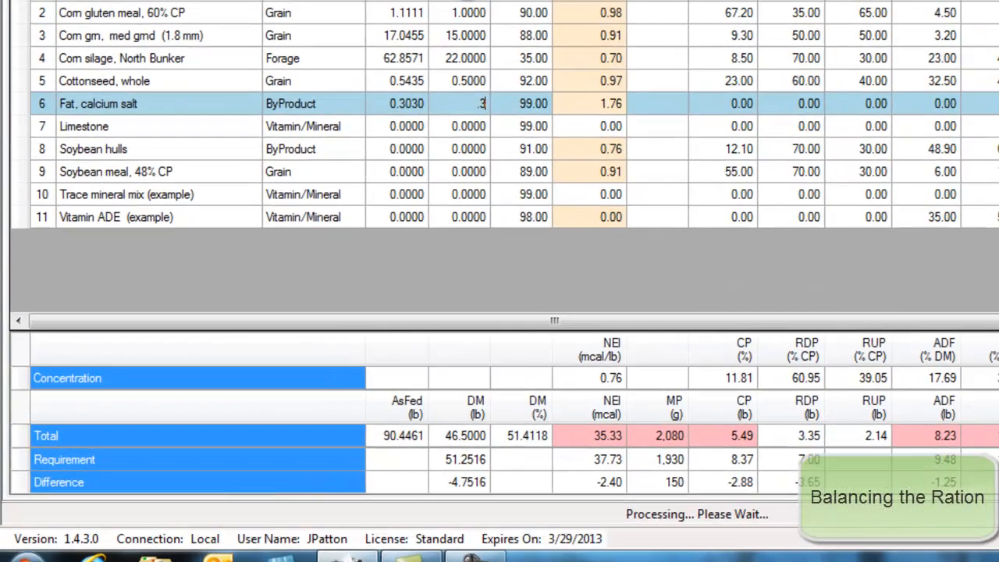
pyautogui.press('Return')
pyautogui.write('.3')
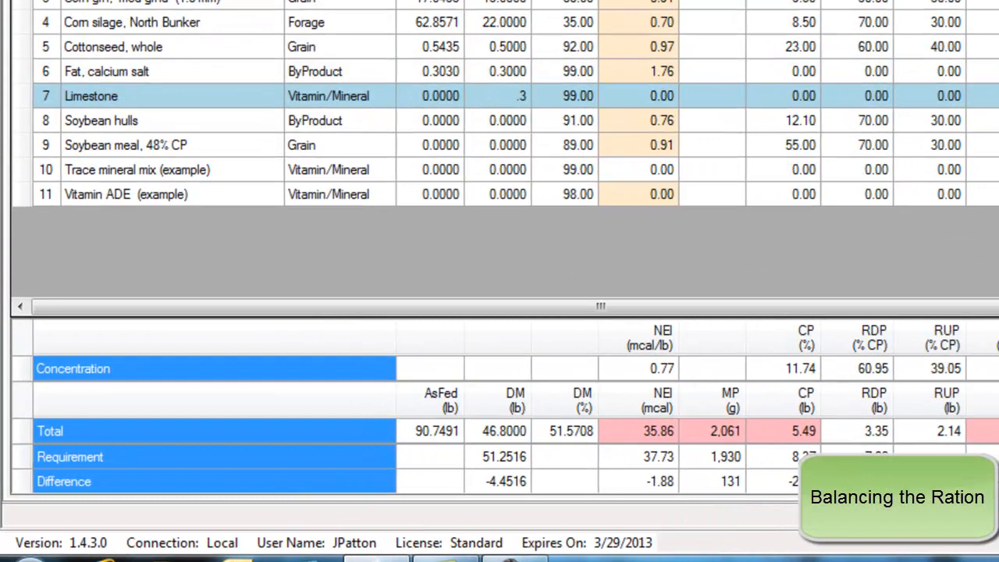
pyautogui.press('Return')
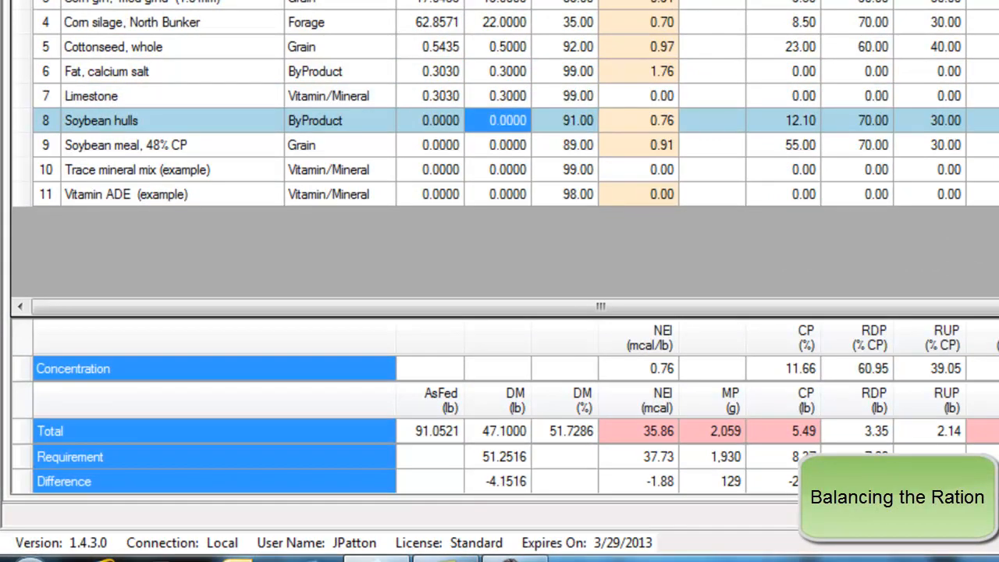
# - Set the dry matter amounts of soybean hulls to 2 lb, soybean meal to 3, trace mineral mix to 0.5 and Vitamin ADE to 0.5
pyautogui.write('2')
pyautogui.press('Return')
pyautogui.write('3')
pyautogui.press('Return')
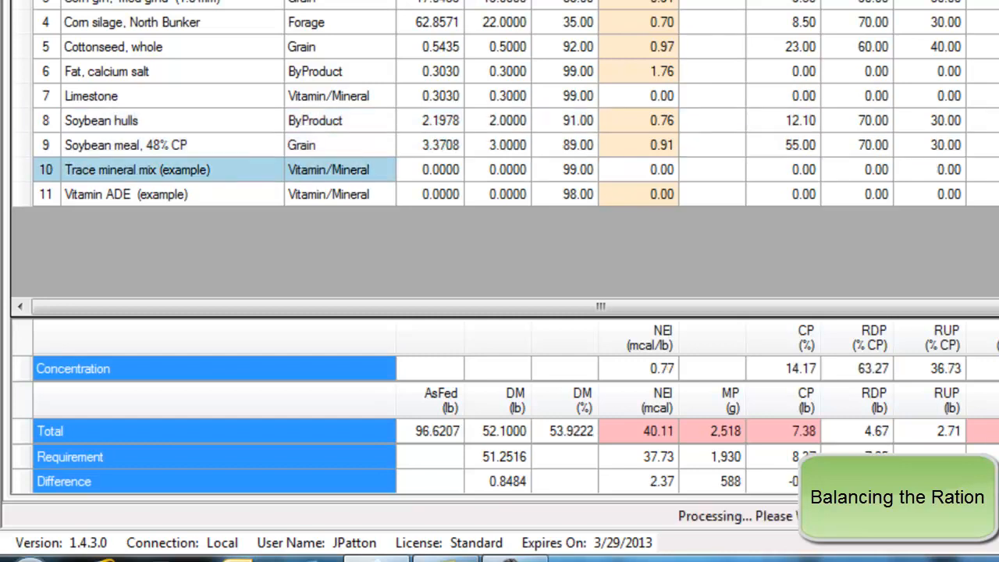
pyautogui.write('.5')
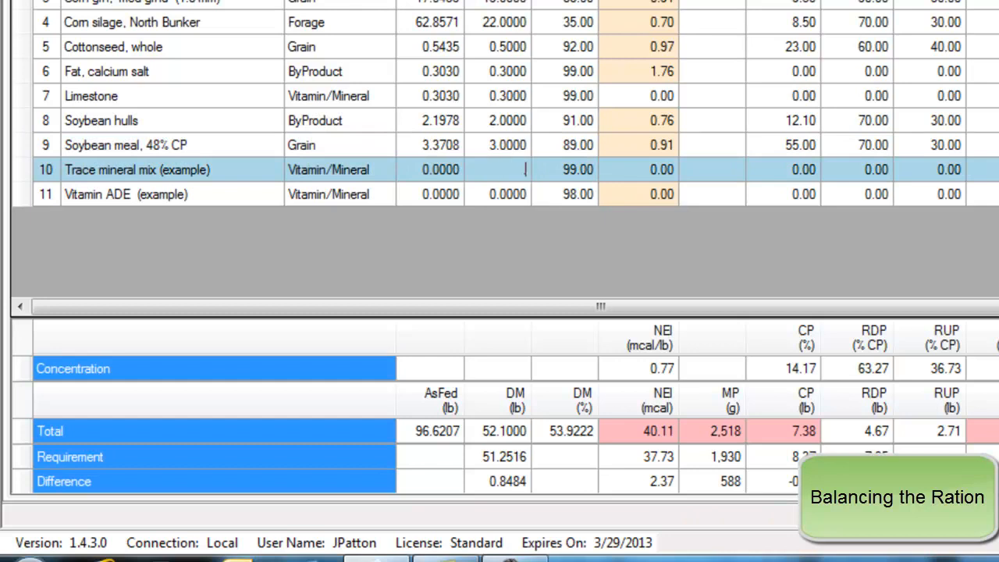
pyautogui.press('Return')
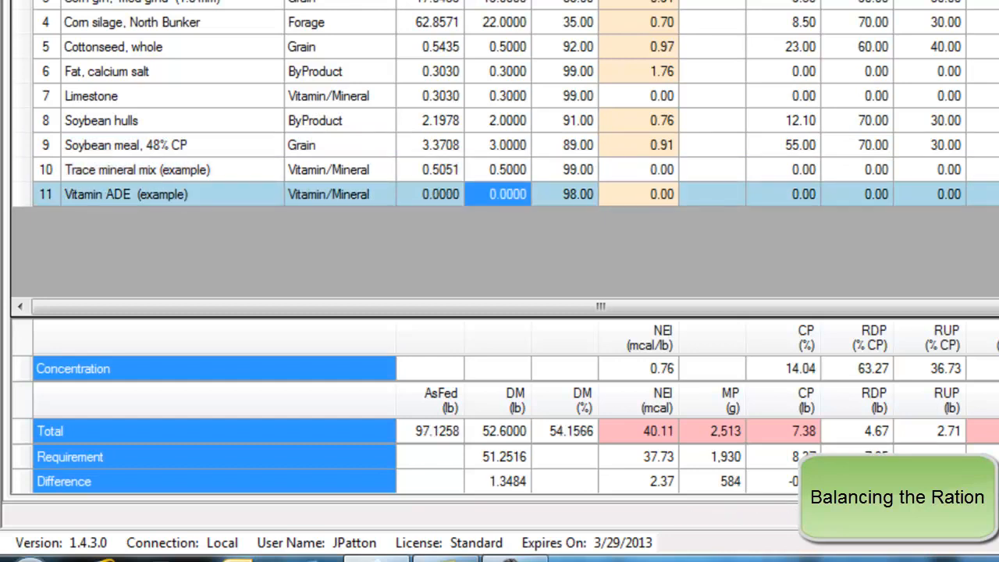
pyautogui.press('BackSpace')
pyautogui.write('.5')
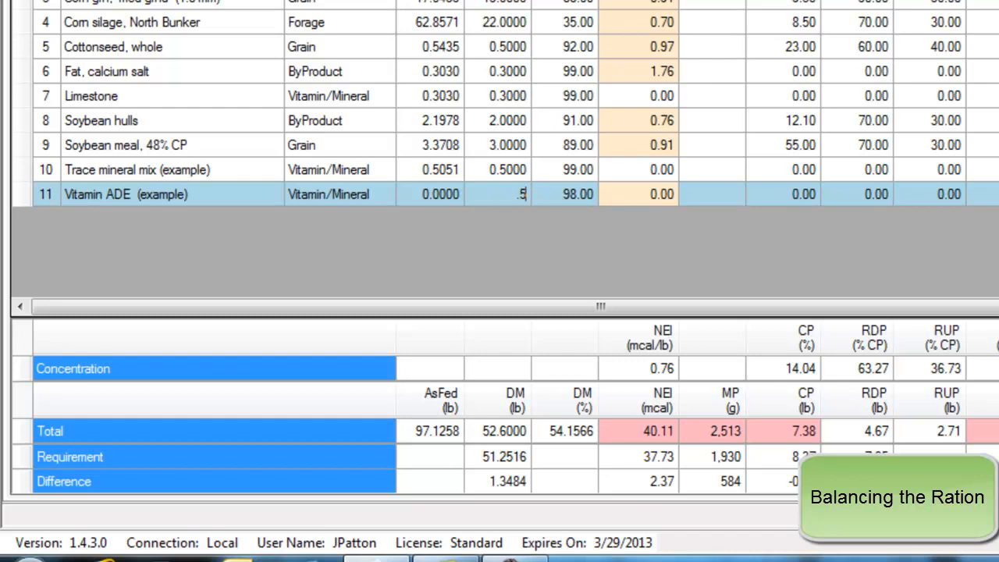
pyautogui.press('Return')
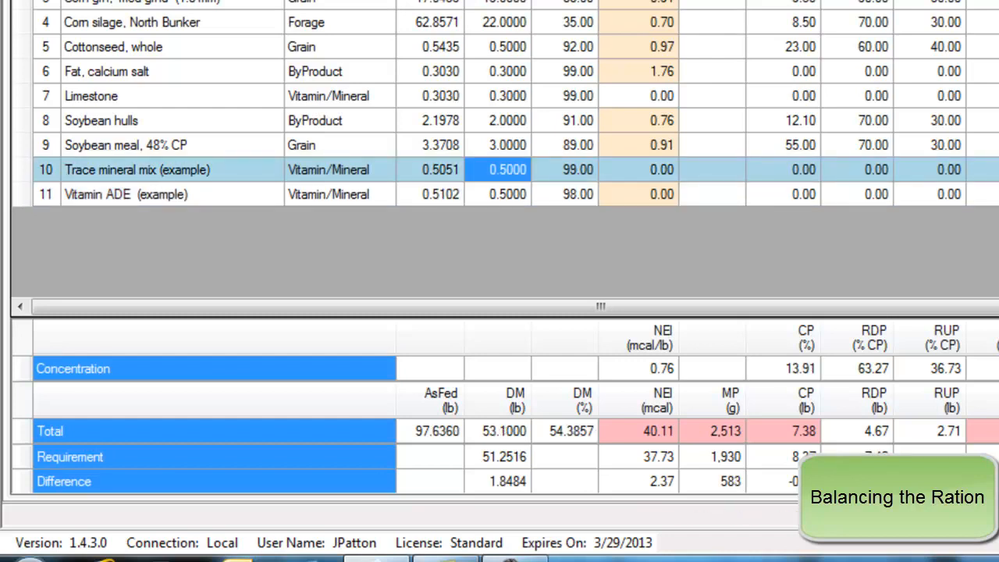
# - Change the ration's dry matter requirement to 52 lb
pyautogui.click(520, 458)
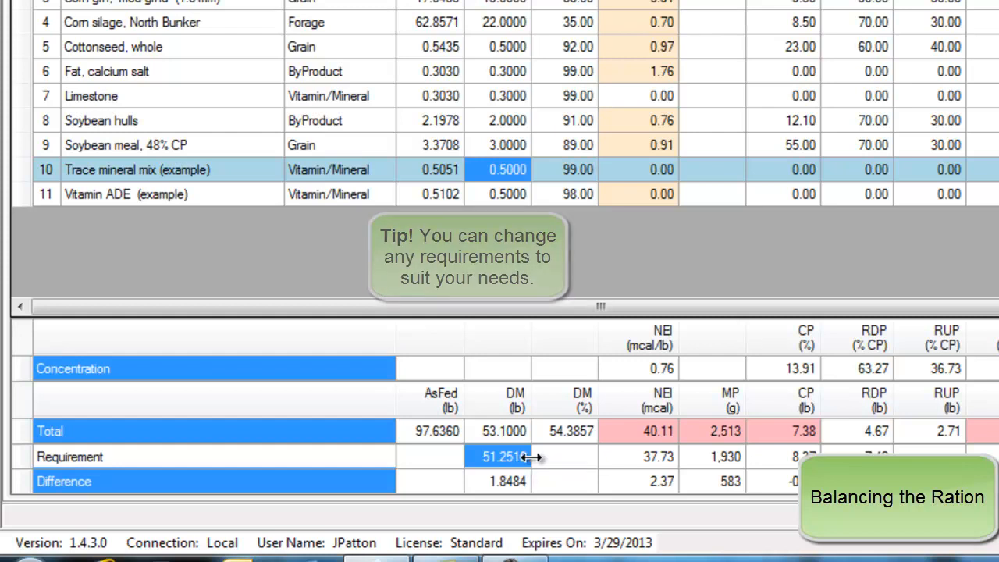
pyautogui.click(519, 457)
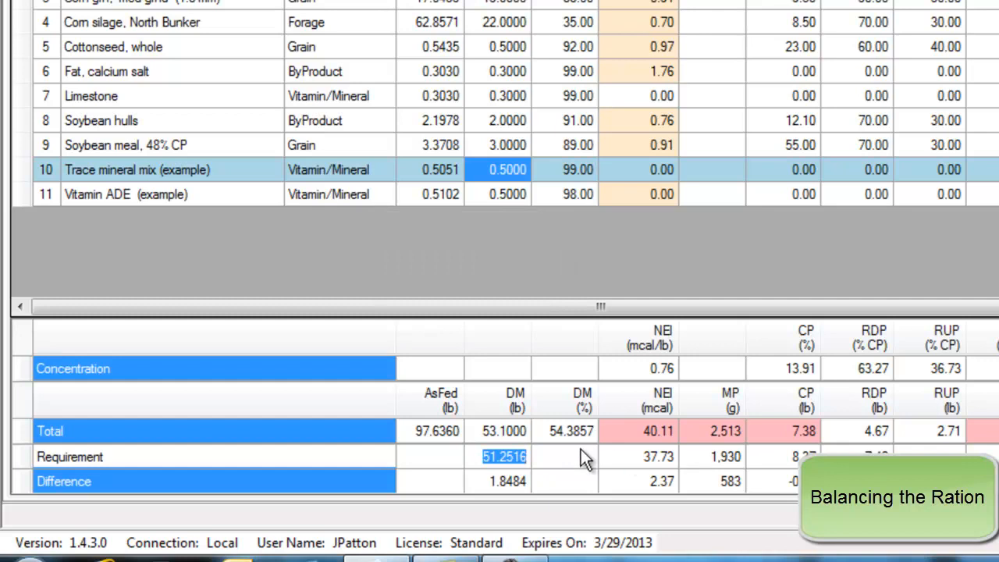
pyautogui.write('52')
pyautogui.press('Return')
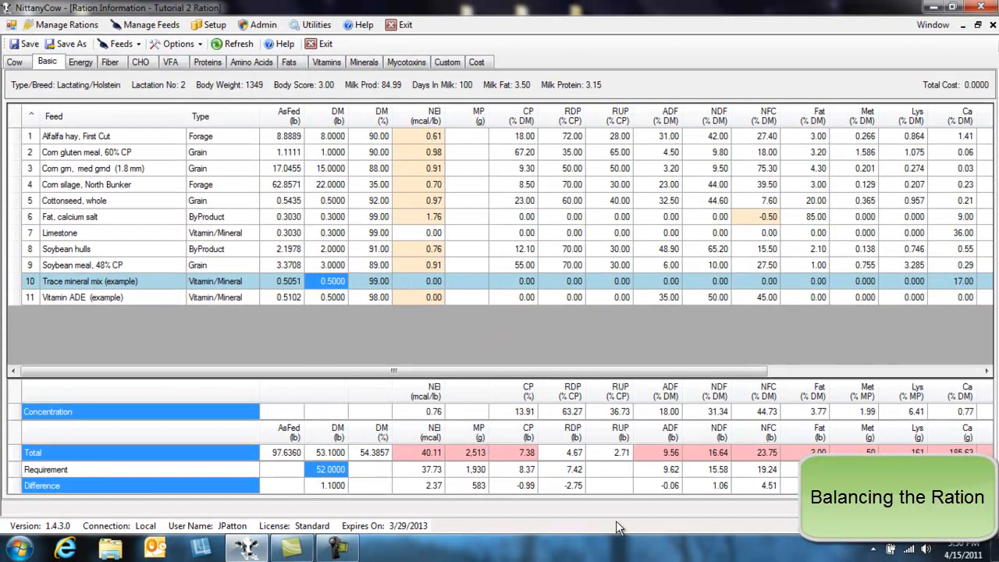
# - Review the ration's Energy, Fiber and CHO worksheets
pyautogui.click(83, 64)
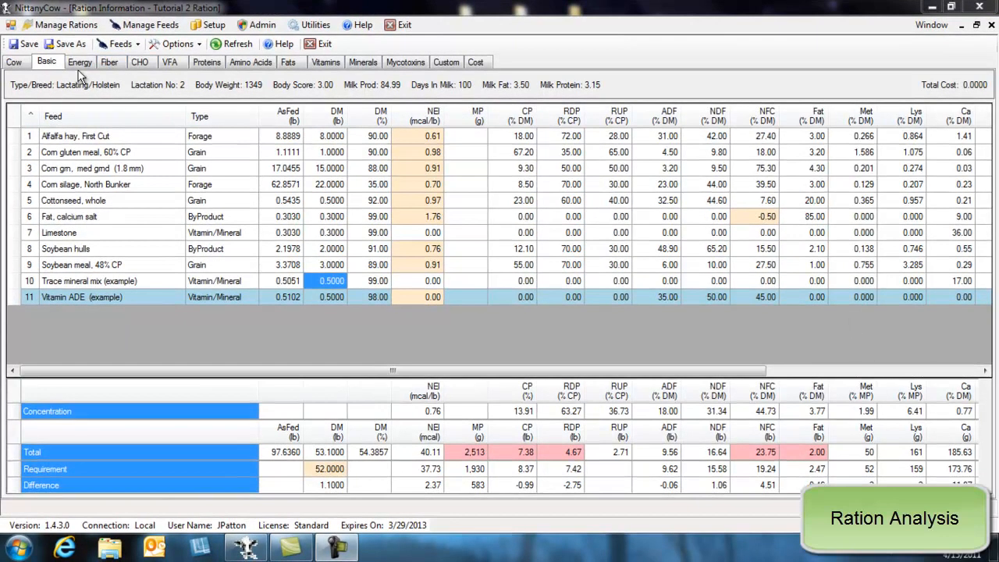
pyautogui.click(76, 64)
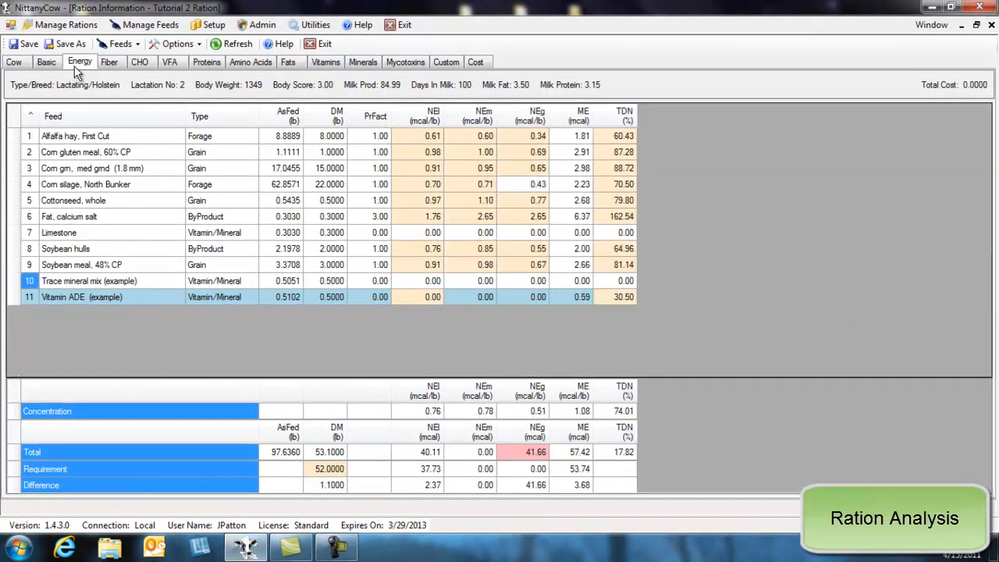
pyautogui.click(110, 64)
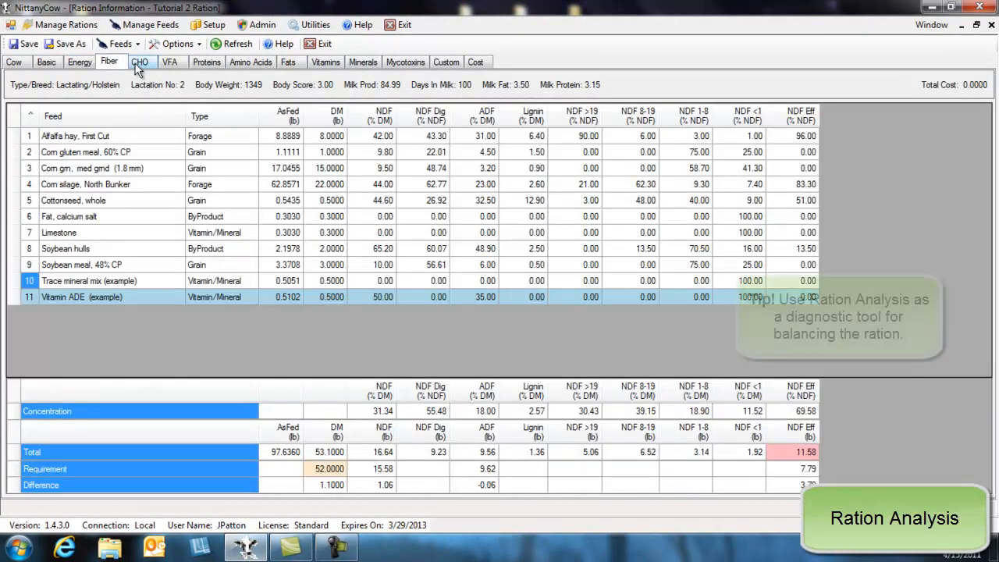
pyautogui.click(138, 64)
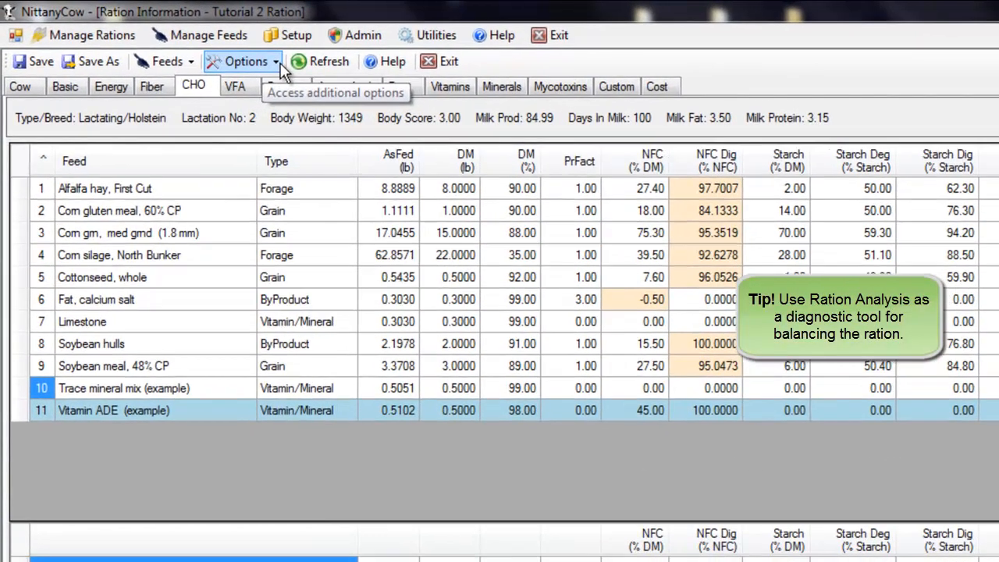
# - Open the ration analysis and examine its nitrogen efficiency, environmental impact, mineral and rumen health results
pyautogui.click(200, 45)
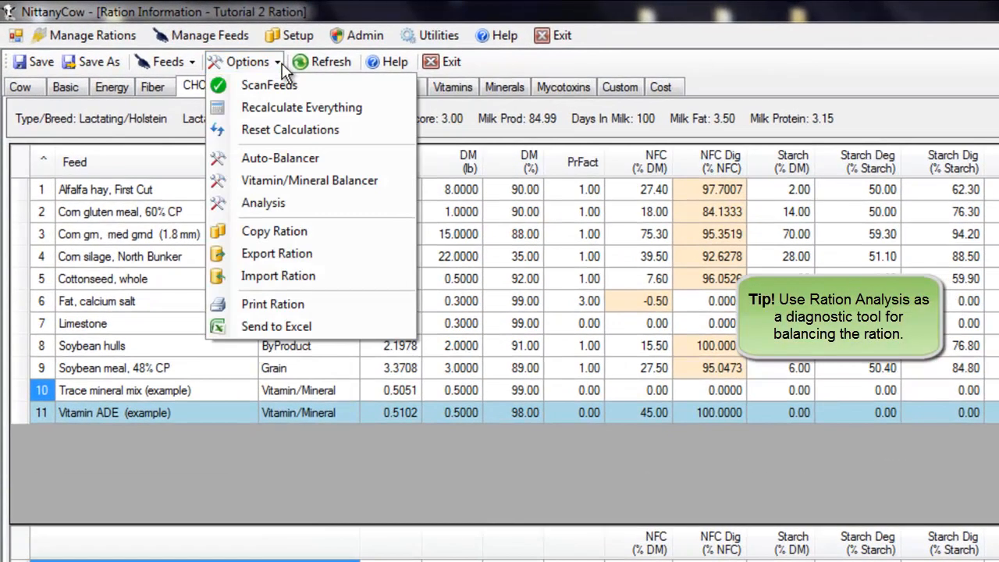
pyautogui.click(387, 203)
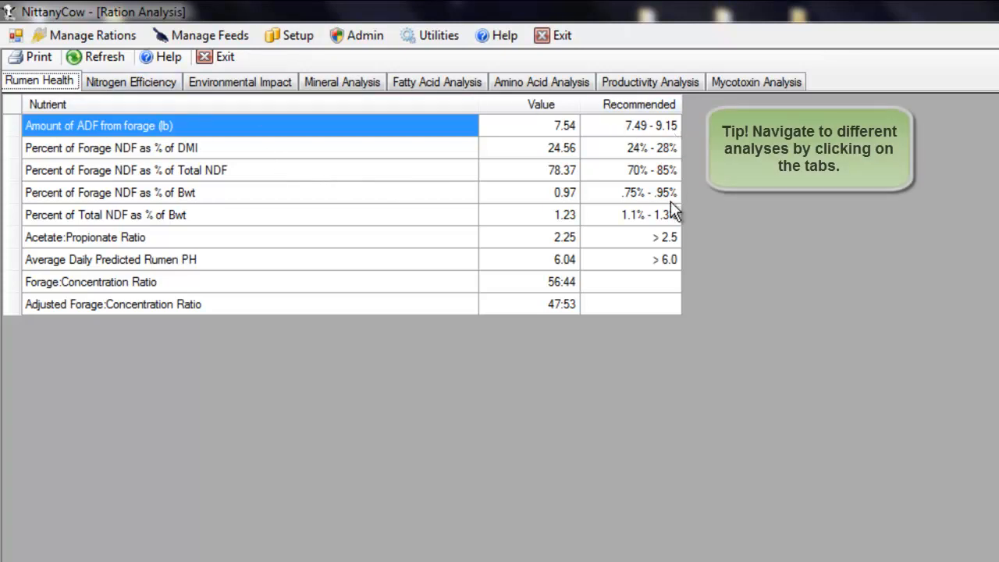
pyautogui.click(164, 82)
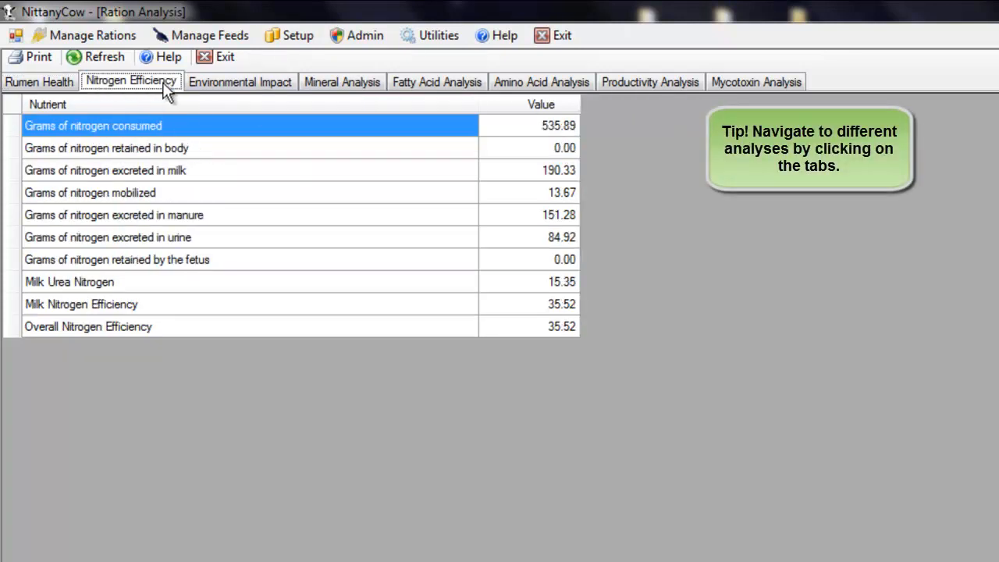
pyautogui.click(291, 85)
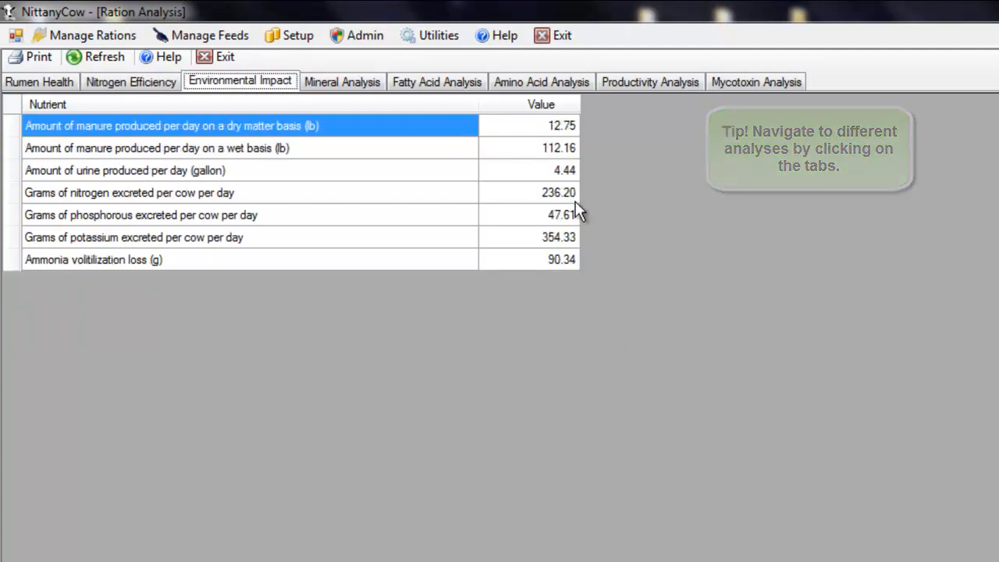
pyautogui.click(333, 85)
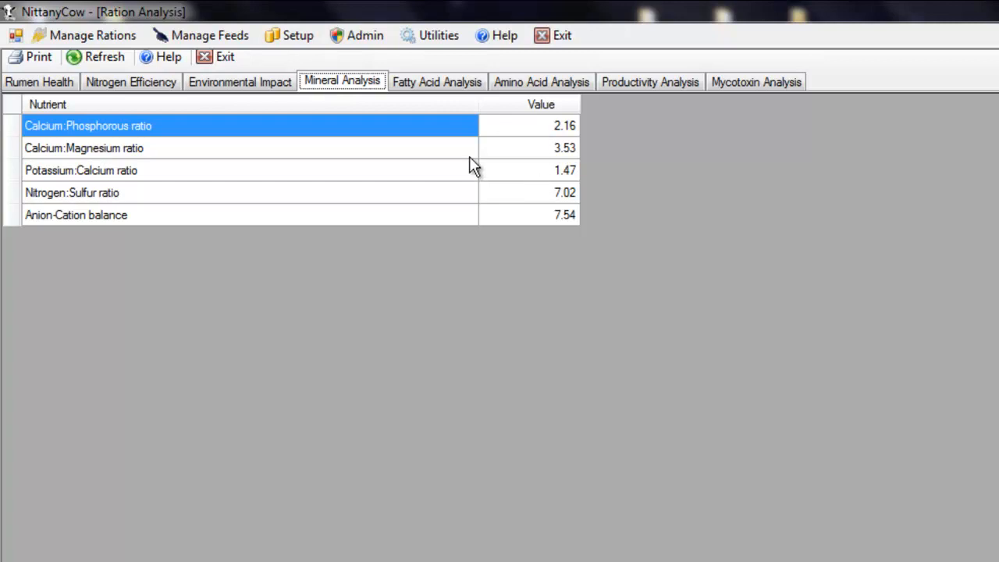
pyautogui.click(51, 83)
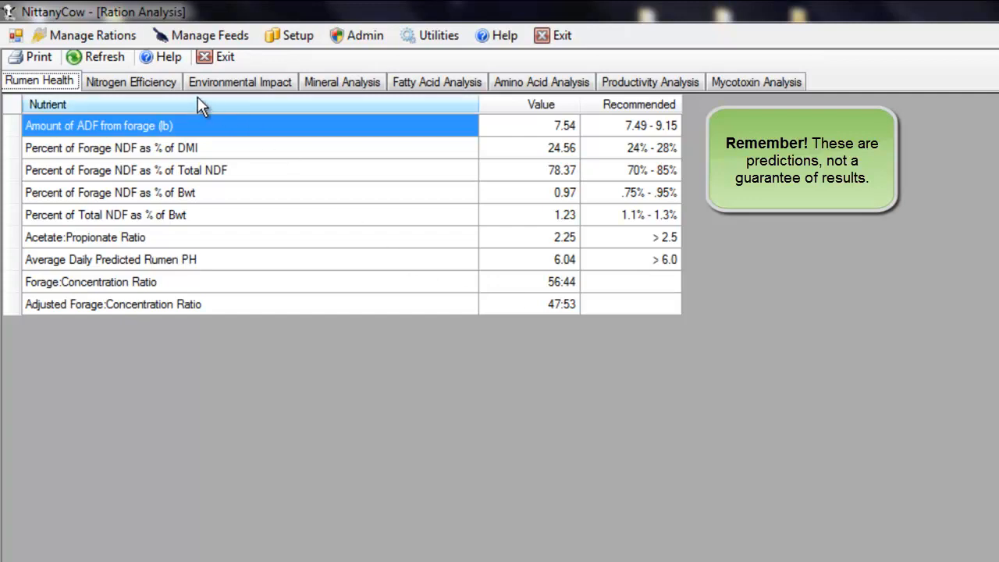
# - Consult the help file's Analyses topics on Rumen Health and Nitrogen Efficiency
pyautogui.click(170, 61)
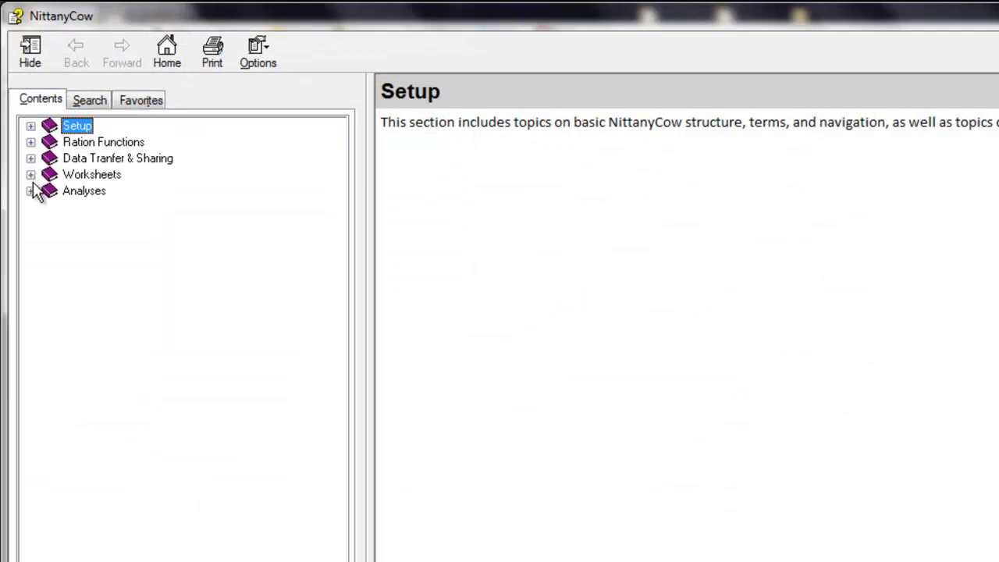
pyautogui.click(30, 191)
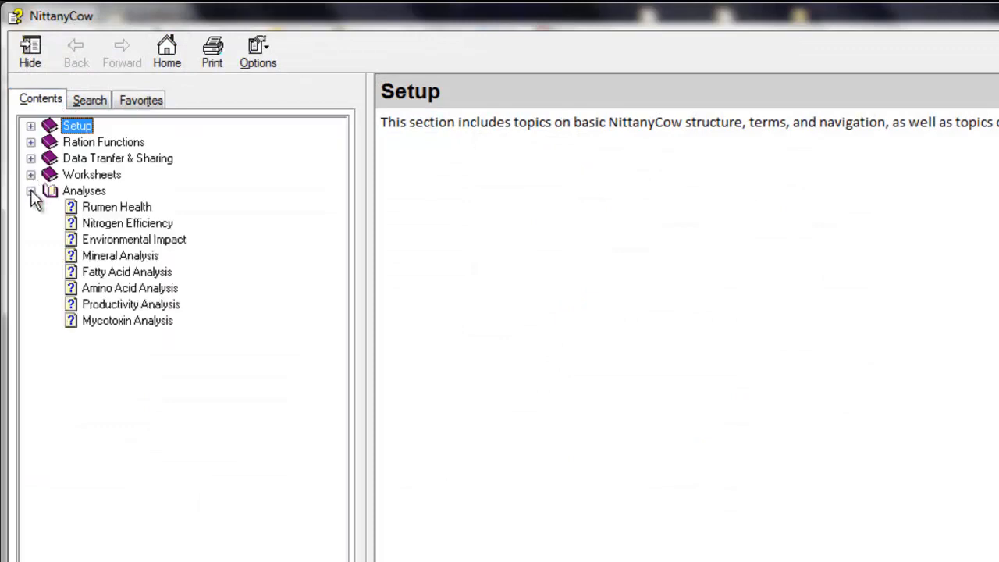
pyautogui.click(128, 206)
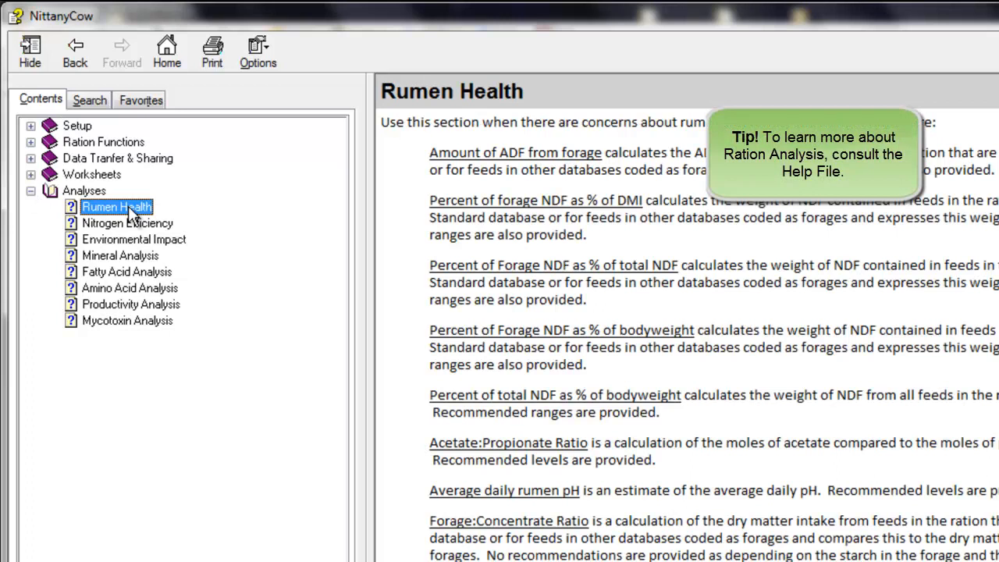
pyautogui.click(162, 225)
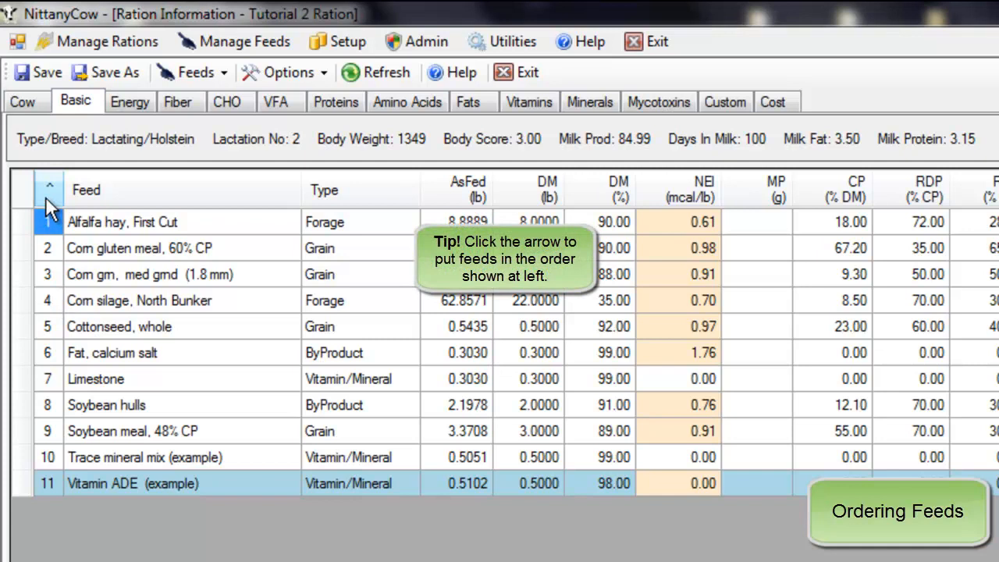
# - Sort the feeds by order number and change the order number of "Corn silage, North Bunker" to 2
pyautogui.click(45, 197)
pyautogui.click(45, 196)
pyautogui.click(49, 301)
pyautogui.click(49, 301)
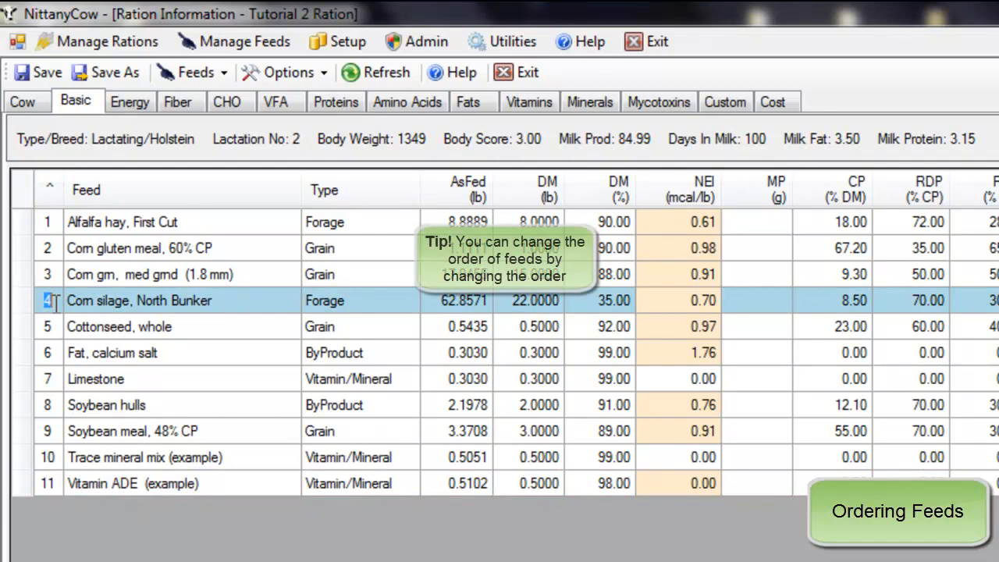
pyautogui.write('2')
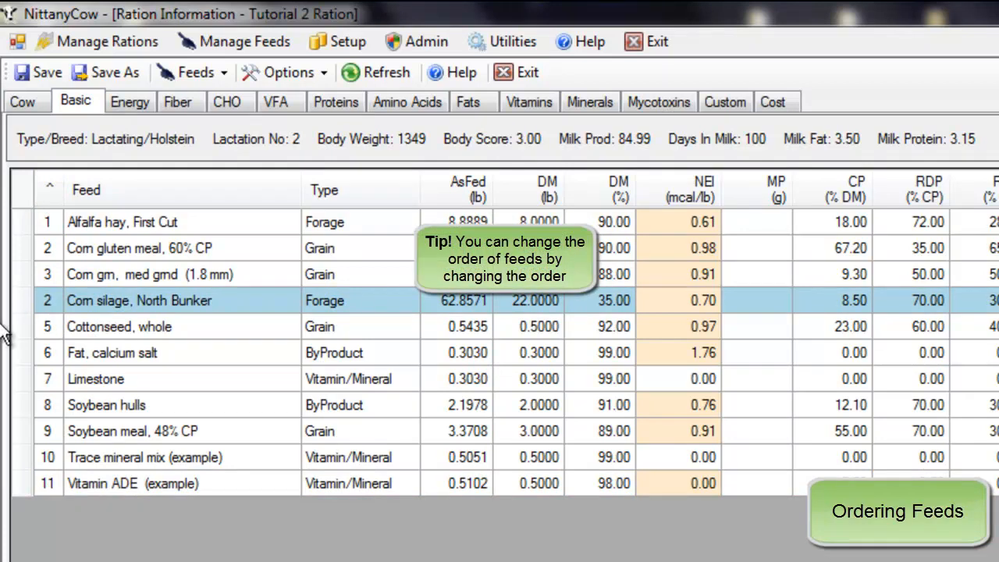
# - Reorder the feeds: Corn silage above the ground corn, Corn gluten meal below it, and Soybean meal, 48% CP directly above the gluten meal
pyautogui.press('Return')
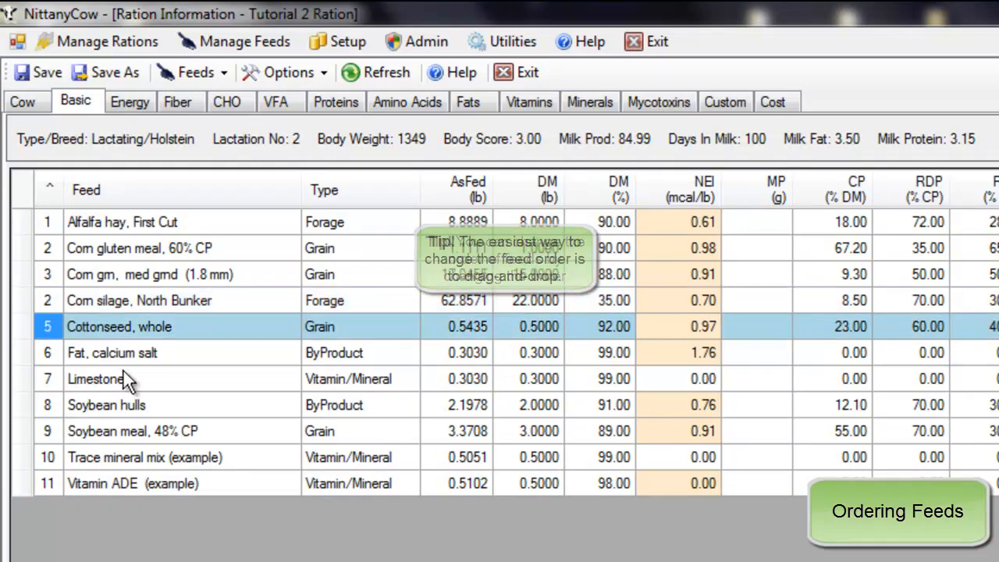
pyautogui.click(142, 301)
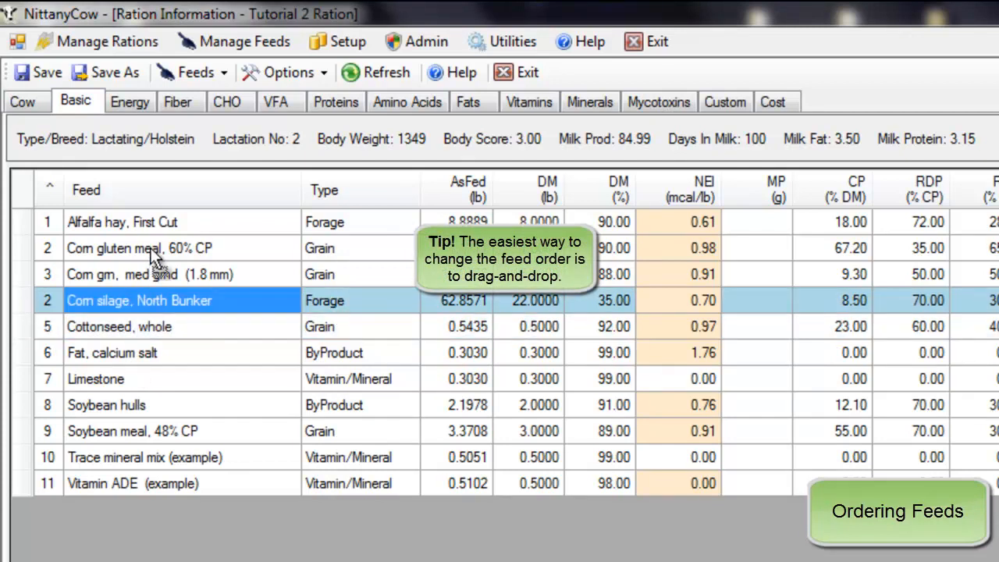
pyautogui.moveTo(150, 246); pyautogui.dragTo(151, 247)
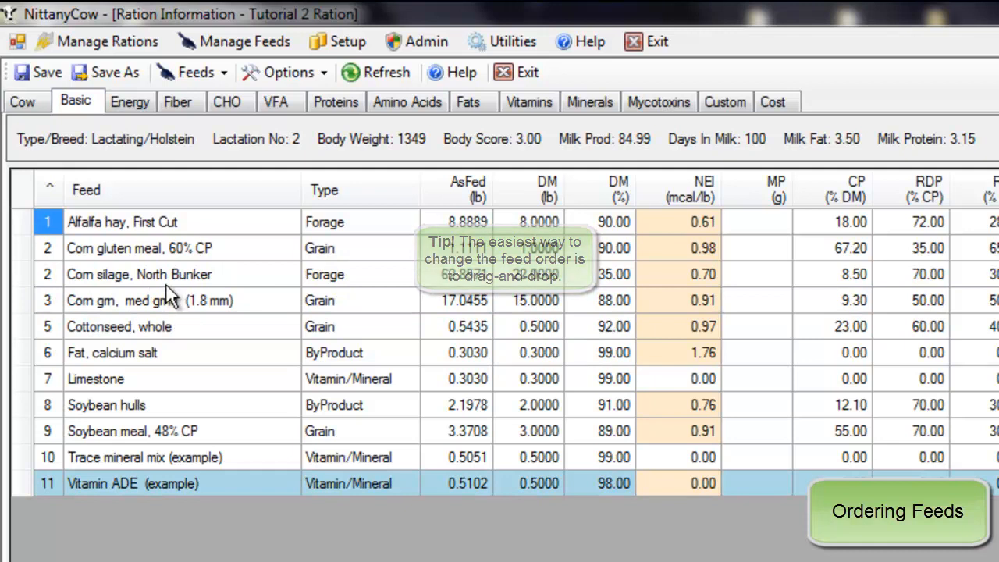
pyautogui.moveTo(165, 250); pyautogui.dragTo(172, 323)
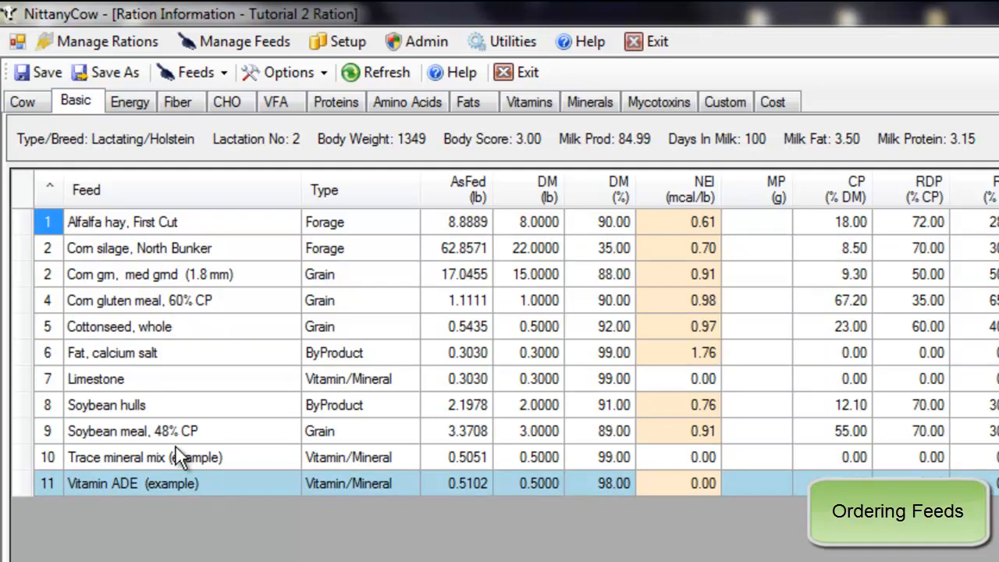
pyautogui.moveTo(171, 432); pyautogui.dragTo(171, 299)
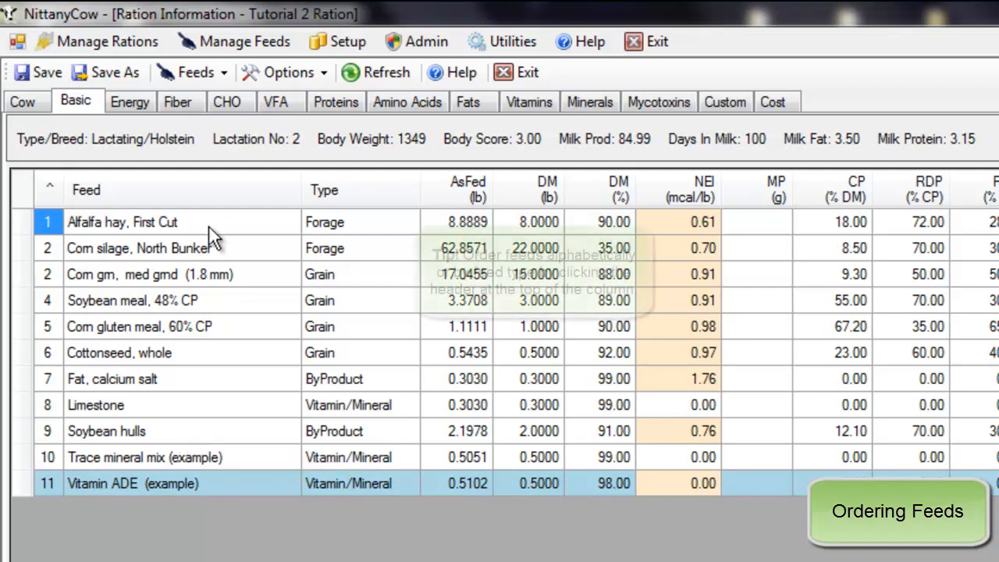
# - Sort the feed list alphabetically by feed name, by feed type, and back by order number
pyautogui.click(204, 192)
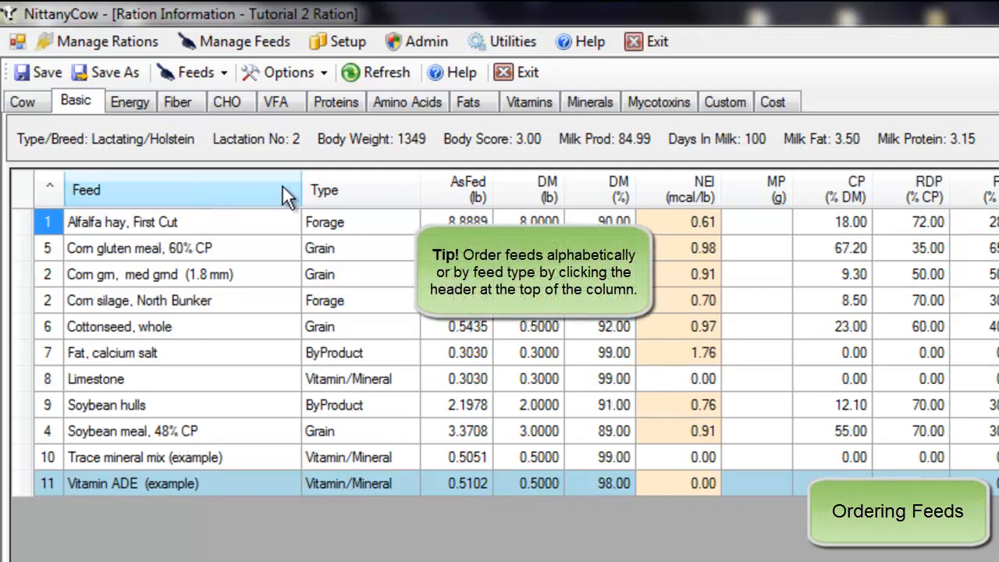
pyautogui.click(340, 192)
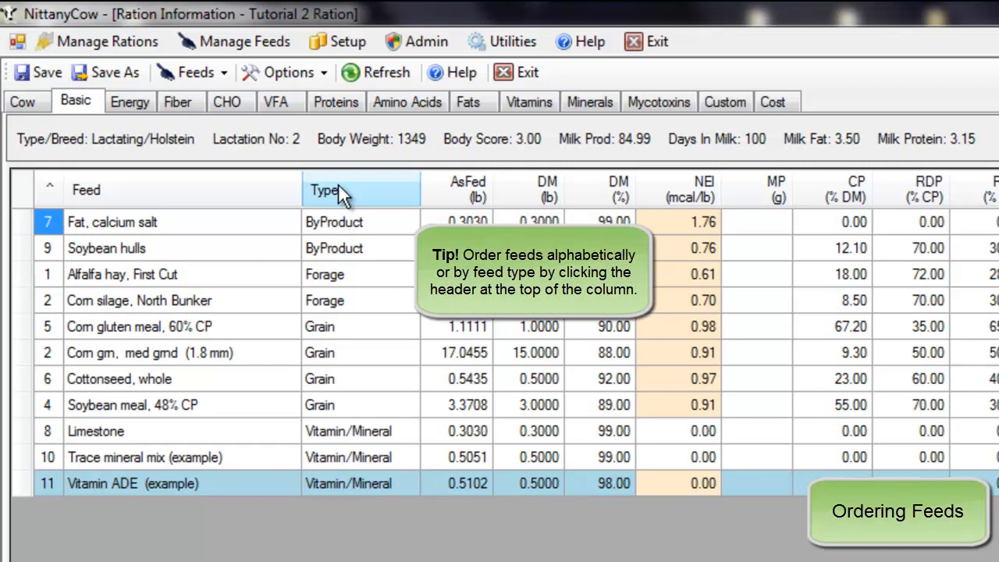
pyautogui.click(53, 185)
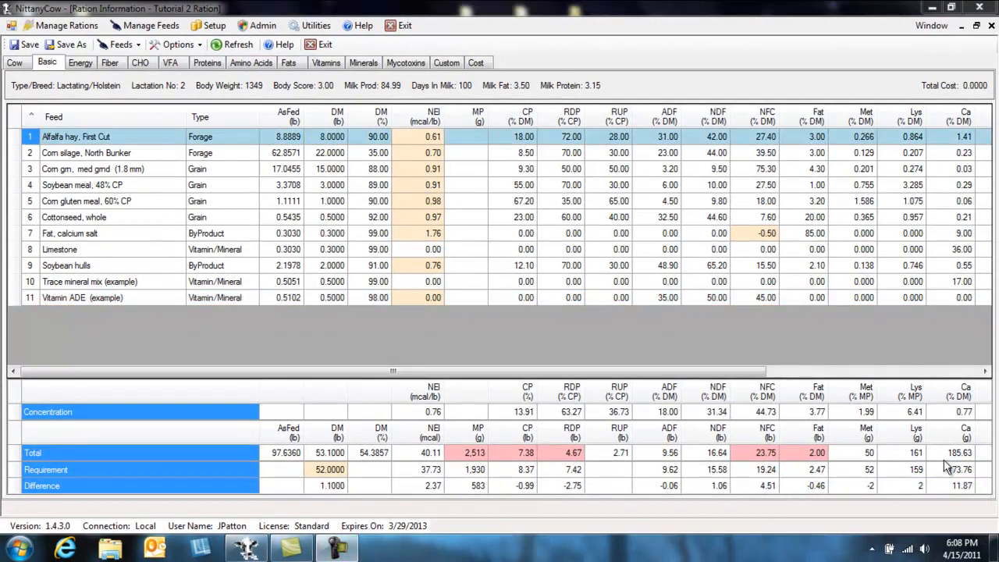
# - Examine the highlighted NEl cells of the grain feeds and the highlighted MP and CP totals
pyautogui.click(438, 165)
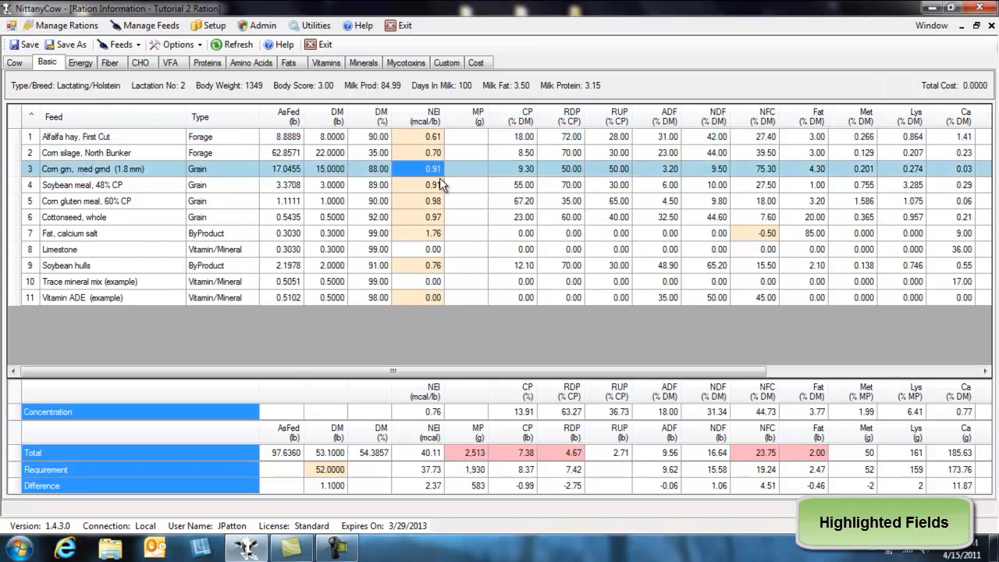
pyautogui.click(440, 185)
pyautogui.click(439, 201)
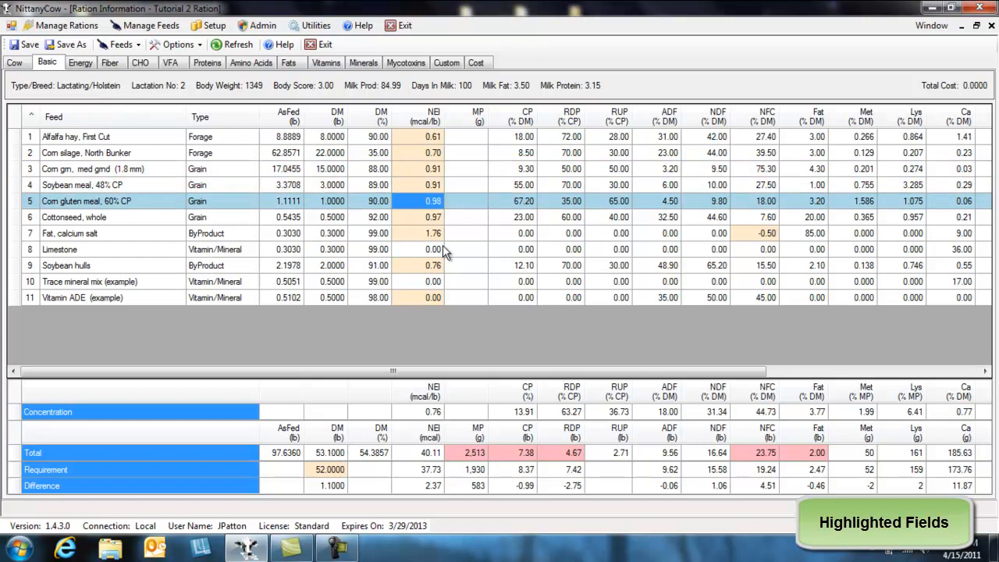
pyautogui.click(479, 453)
pyautogui.click(521, 453)
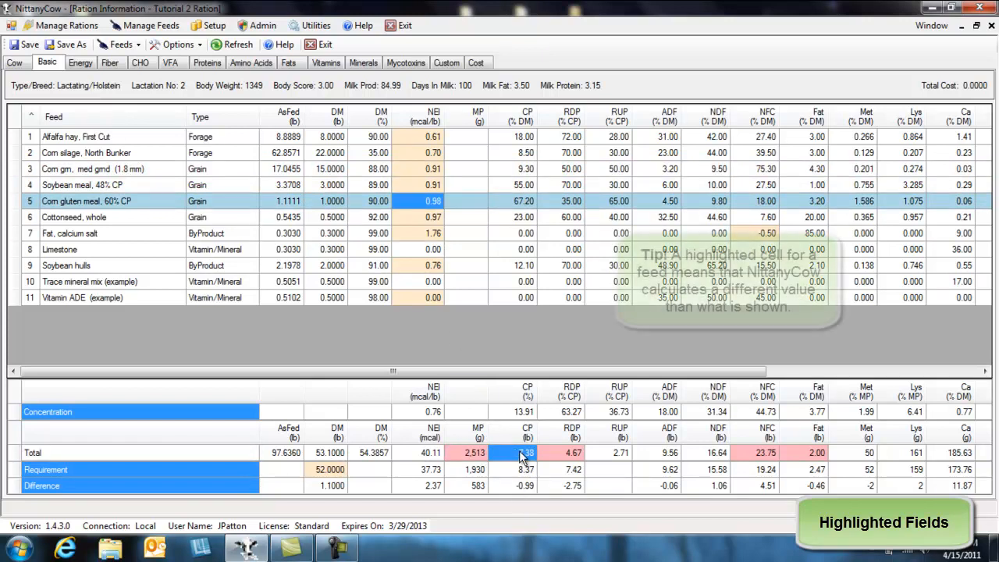
# - On the CHO worksheet, set the NFC of "Alfalfa hay, First Cut" to 28% of DM
pyautogui.click(137, 64)
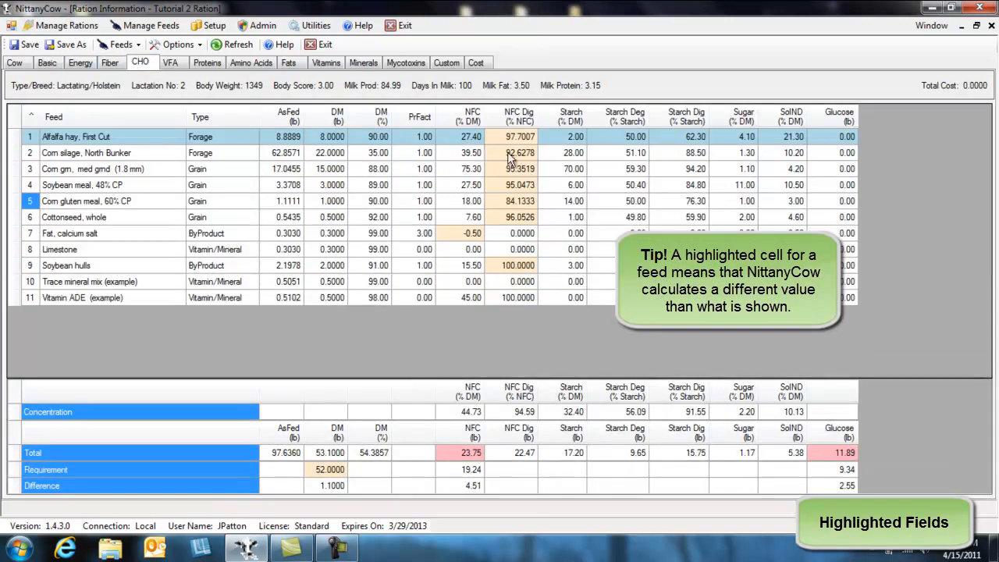
pyautogui.click(474, 140)
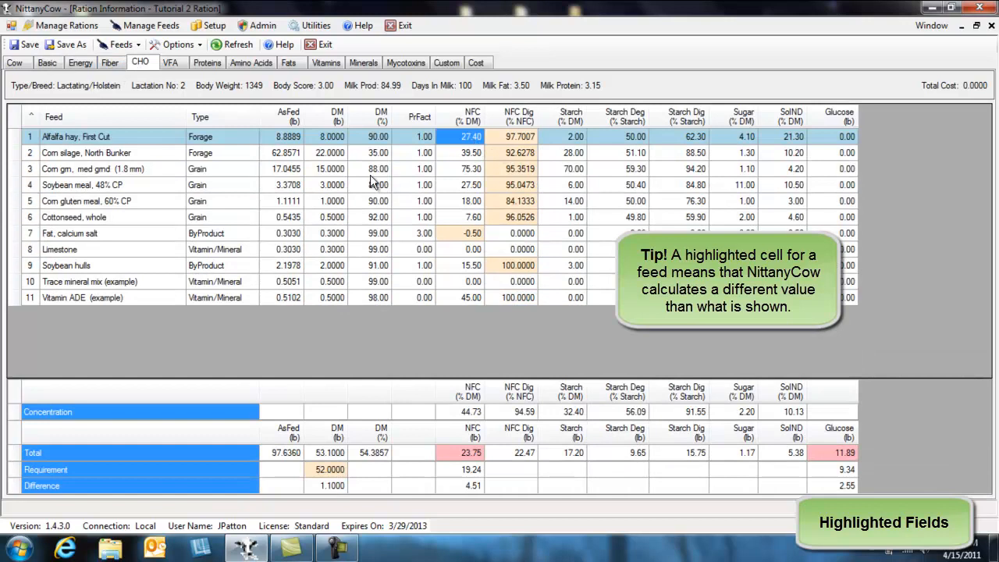
pyautogui.write('28')
pyautogui.press('Return')
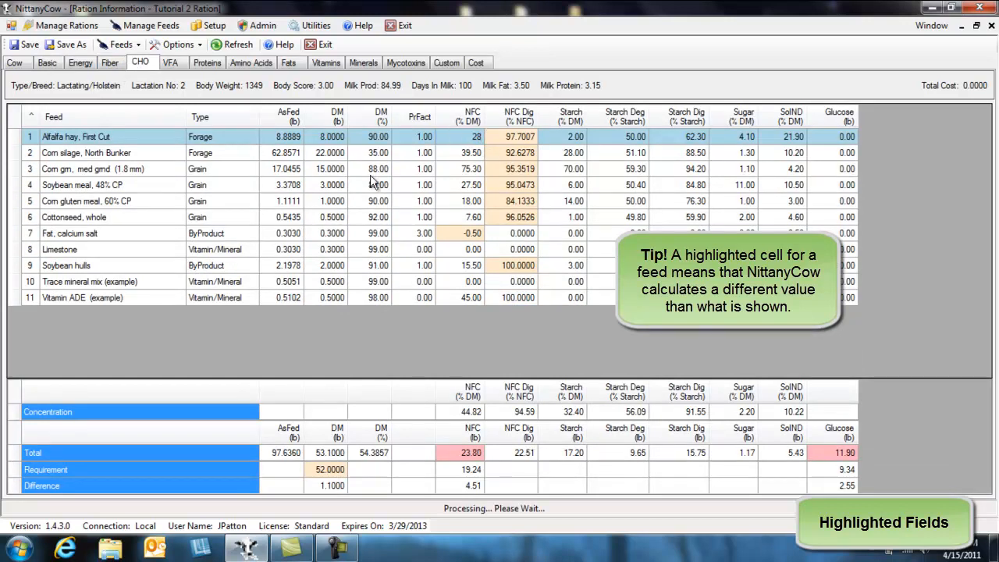
pyautogui.click(444, 167)
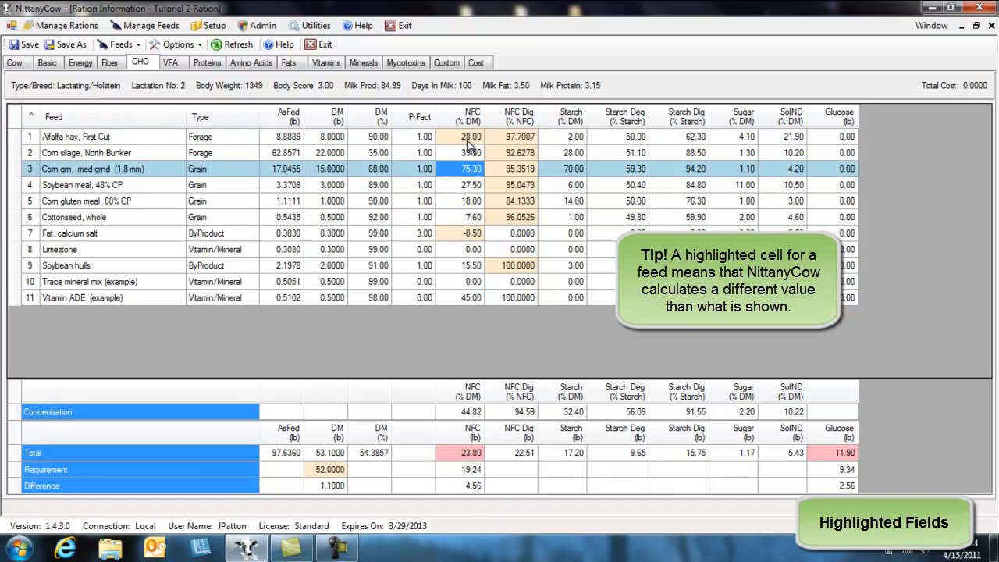
# - Switch the NFC of "Alfalfa hay, First Cut" from the manual to the calculated value
pyautogui.click(469, 139)
pyautogui.rightClick(468, 139)
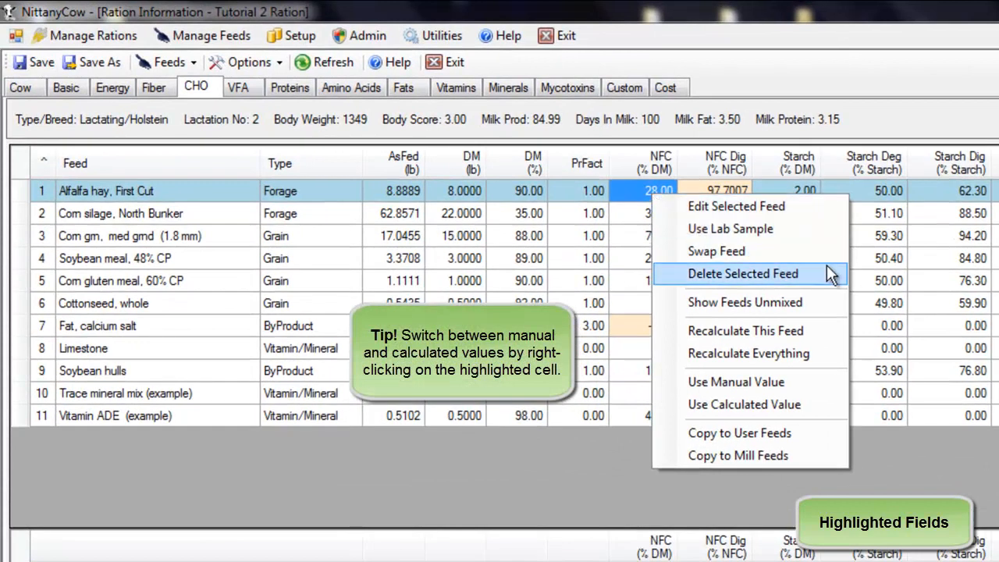
pyautogui.click(824, 408)
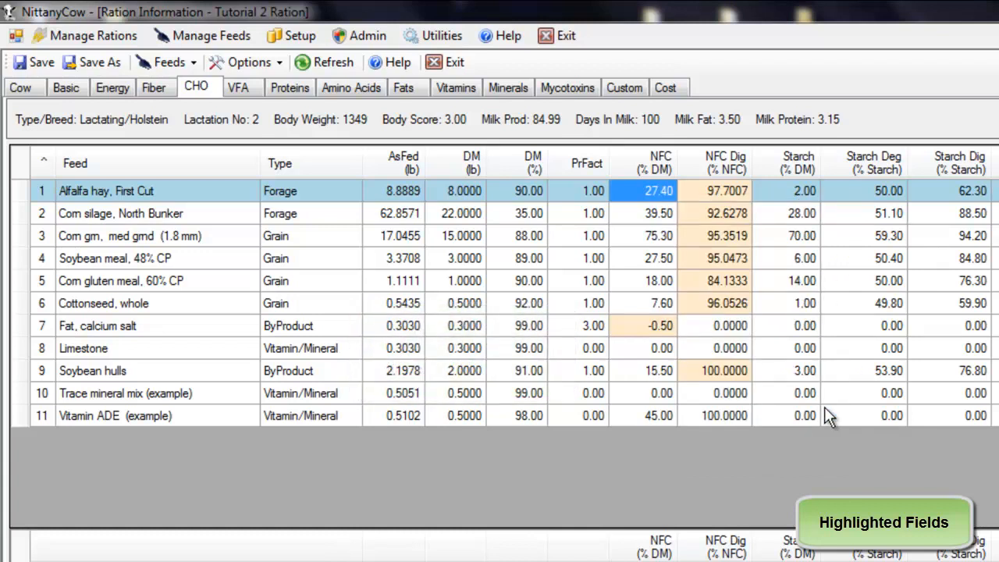
pyautogui.click(658, 219)
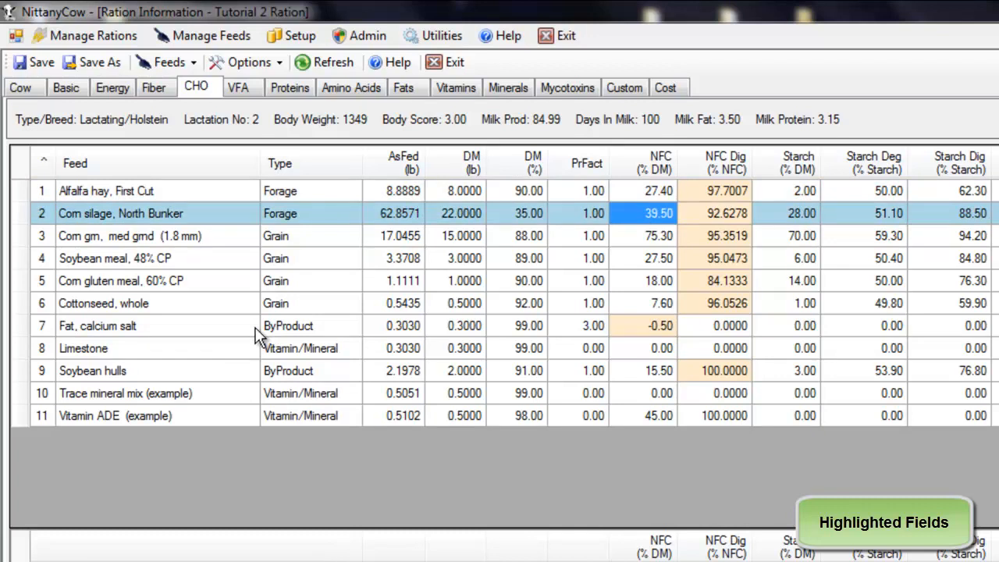
# - Switch the alfalfa hay's NFC back to its manual value, and return it to the calculated value
pyautogui.rightClick(632, 190)
pyautogui.click(776, 375)
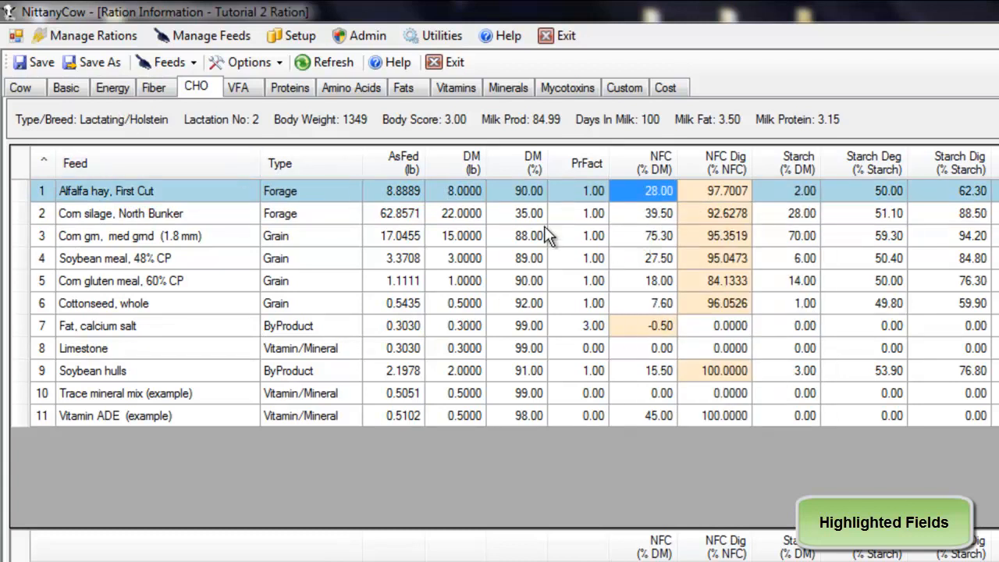
pyautogui.rightClick(618, 183)
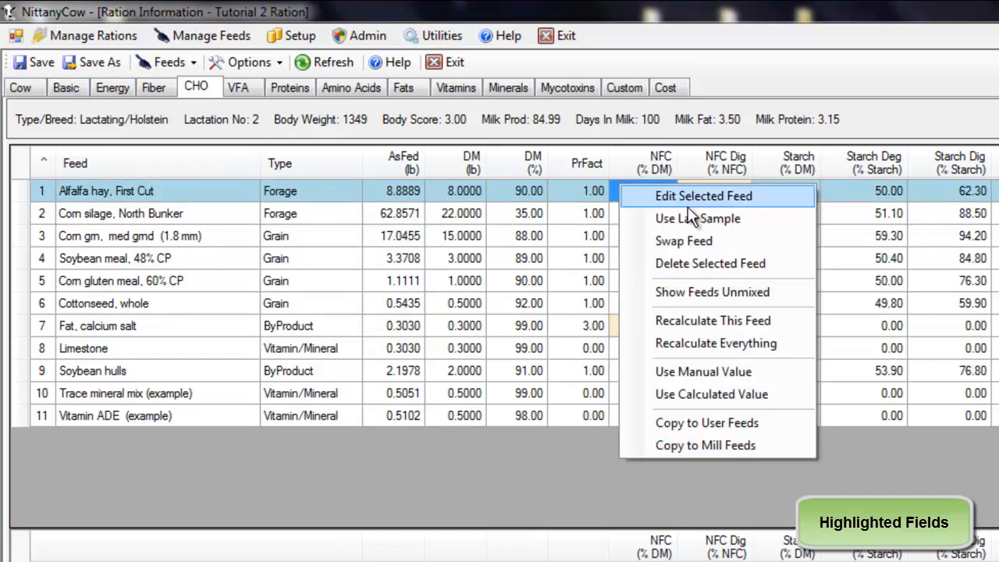
pyautogui.click(755, 395)
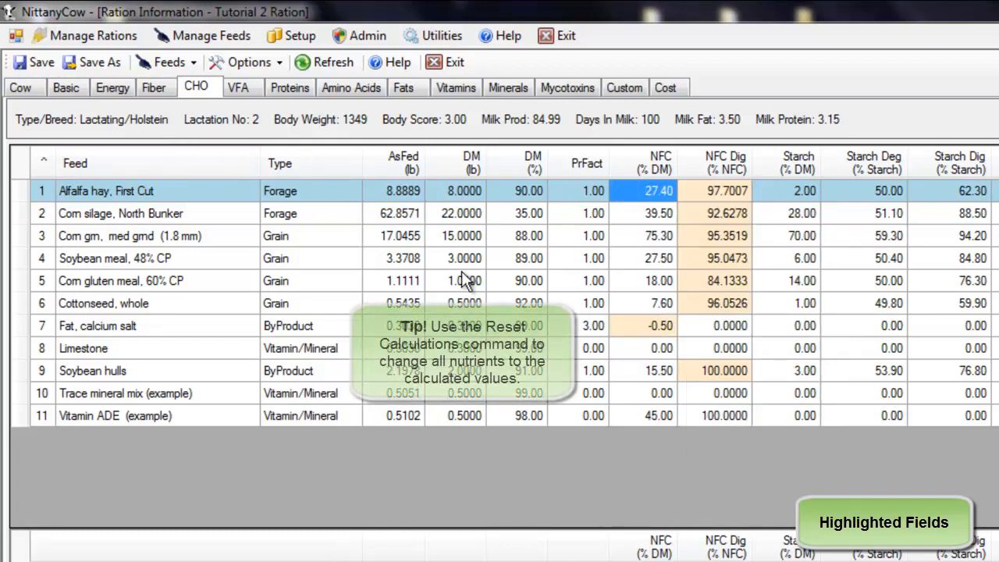
# - Reset the calculations of the whole ration so all calculated fields use NittanyCow values
pyautogui.click(453, 237)
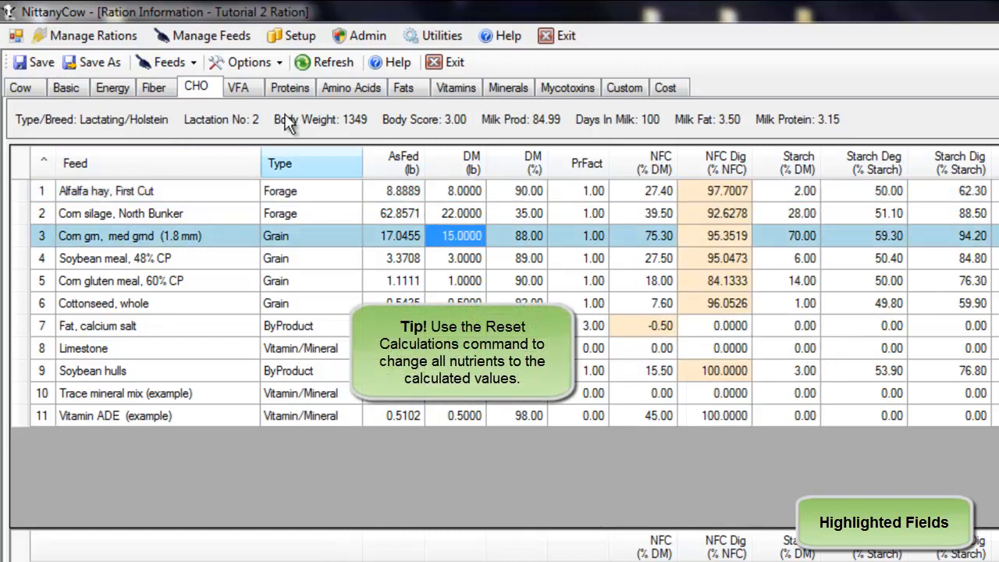
pyautogui.click(256, 65)
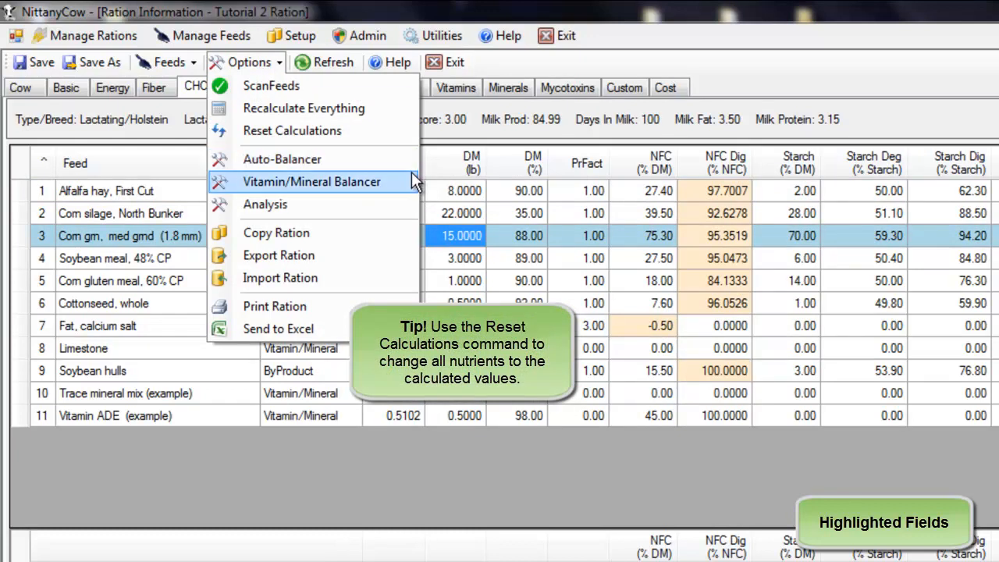
pyautogui.click(402, 133)
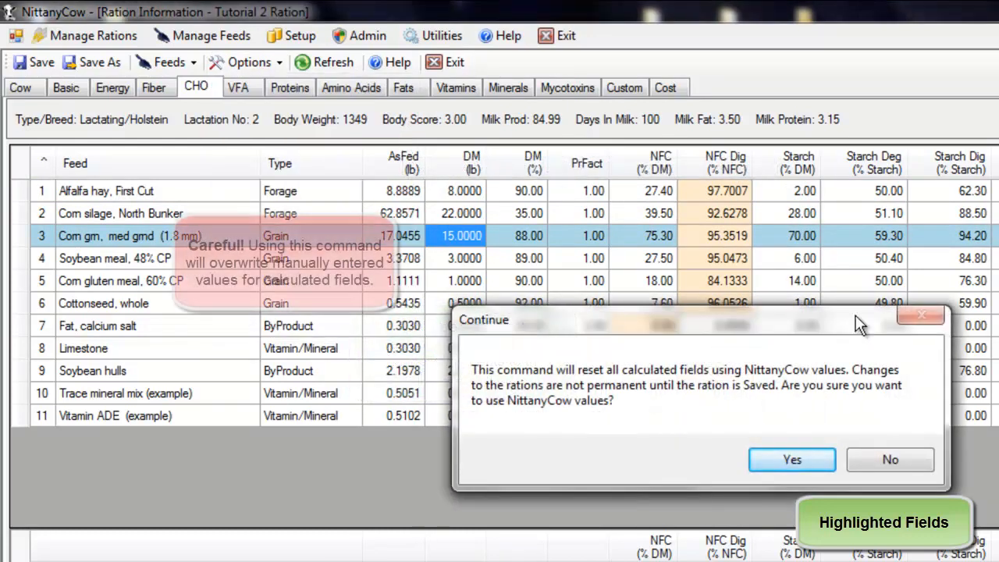
pyautogui.click(804, 460)
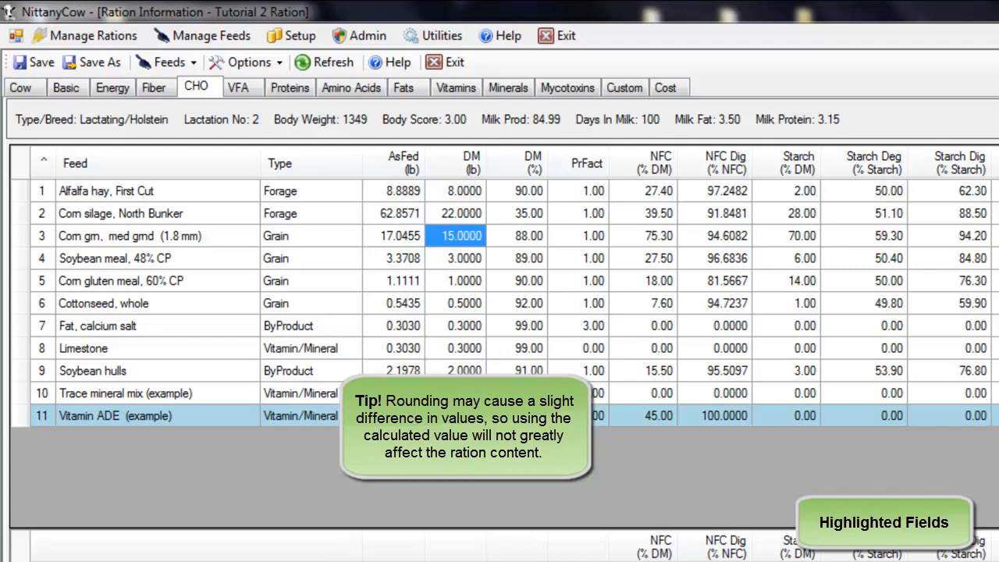
pyautogui.click(411, 550)
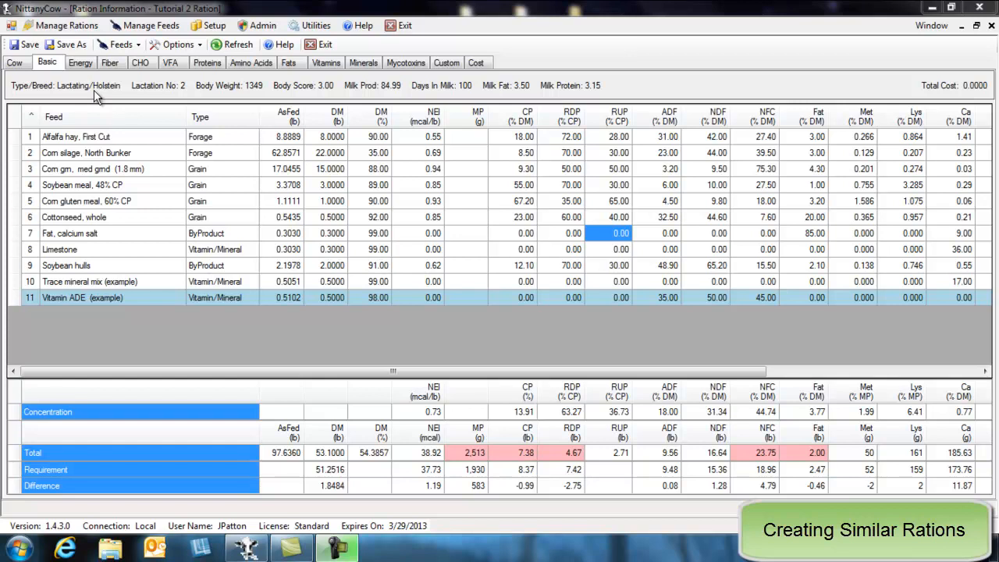
# - Save a copy of the ration as "Tutorial 2 Ration Fresh Cow" in the Tutorial Catalog and refresh the ration
pyautogui.click(77, 48)
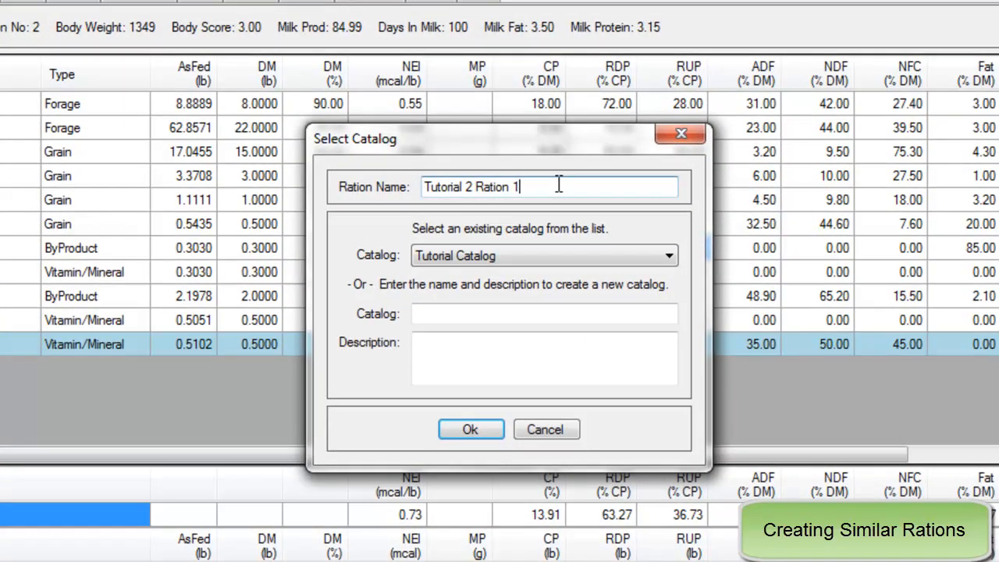
pyautogui.press('BackSpace')
pyautogui.write('Fresg')
pyautogui.press('BackSpace')
pyautogui.write('h Cow')
pyautogui.click(589, 258)
pyautogui.click(575, 304)
pyautogui.click(470, 430)
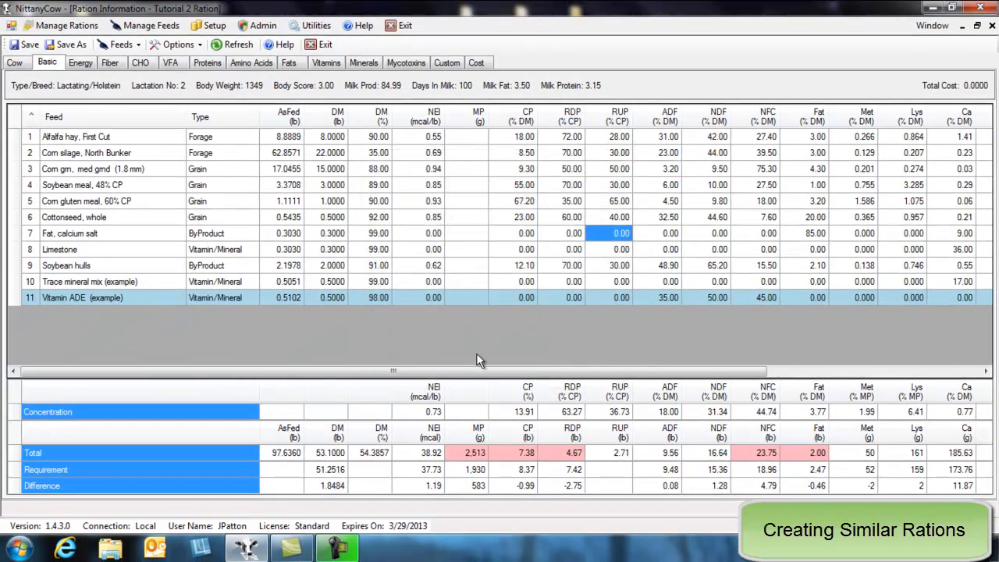
pyautogui.click(238, 45)
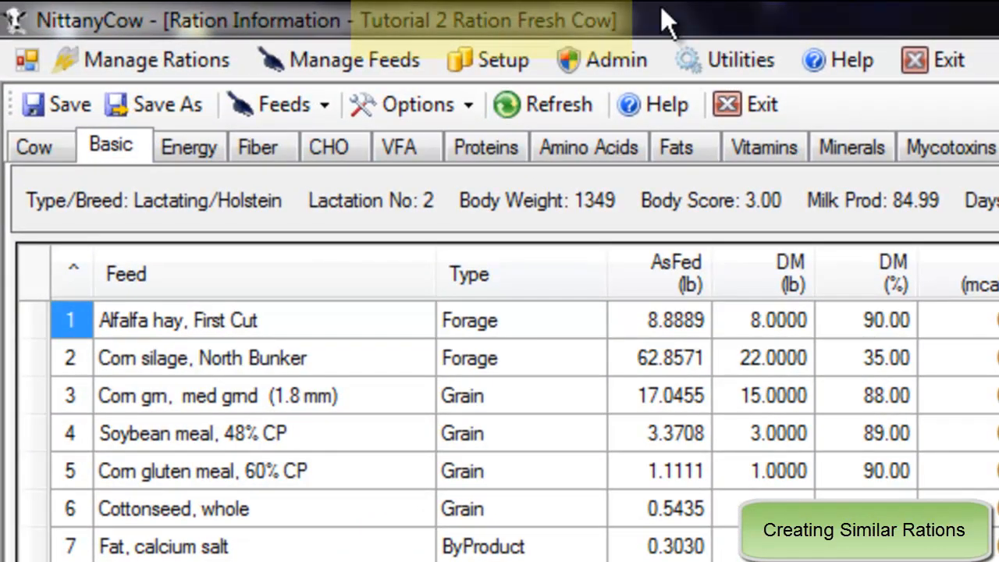
# - On the Cow worksheet, reselect lactation number 2, set days in milk to 20 and milk production to 90
pyautogui.click(45, 148)
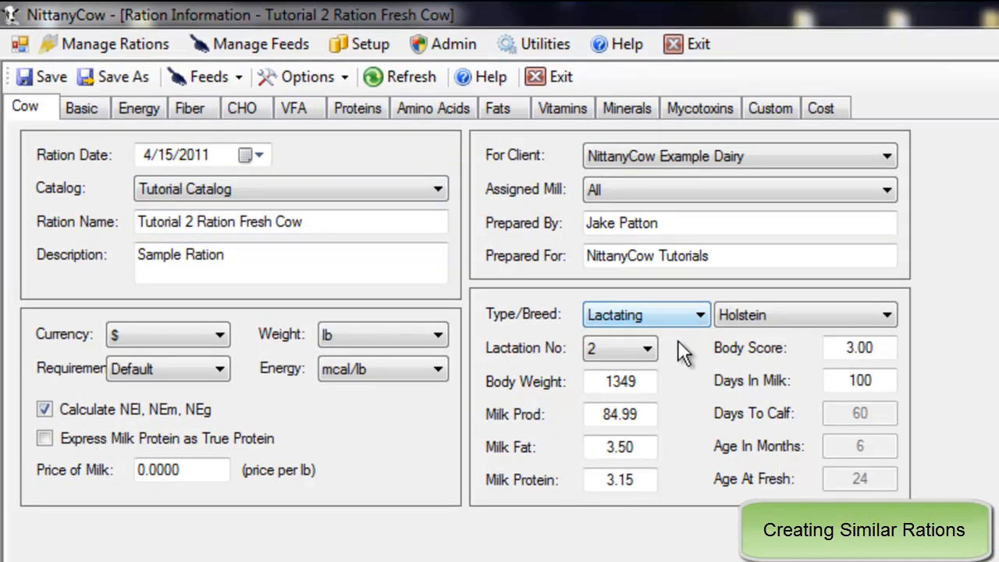
pyautogui.click(648, 349)
pyautogui.click(645, 377)
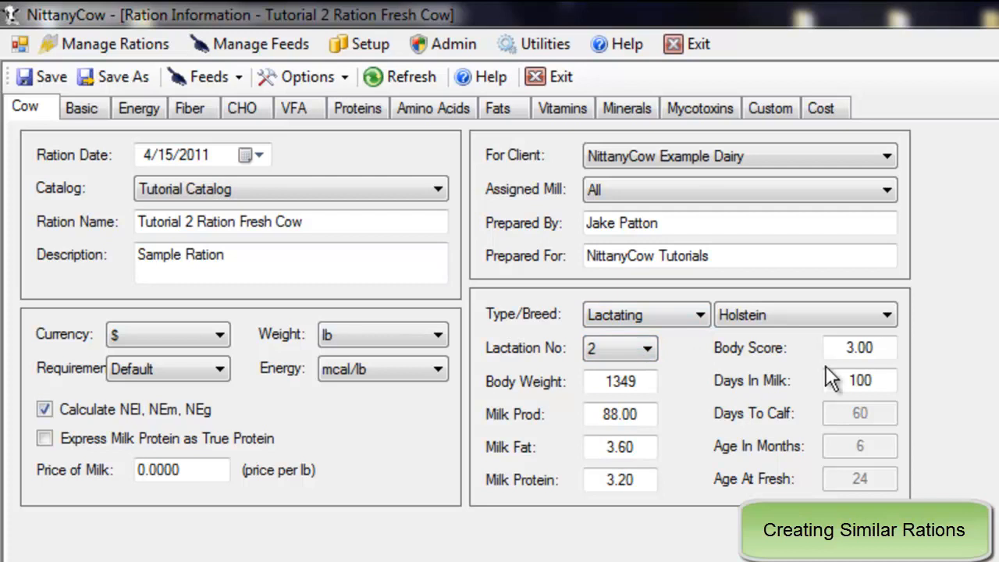
pyautogui.doubleClick(887, 375)
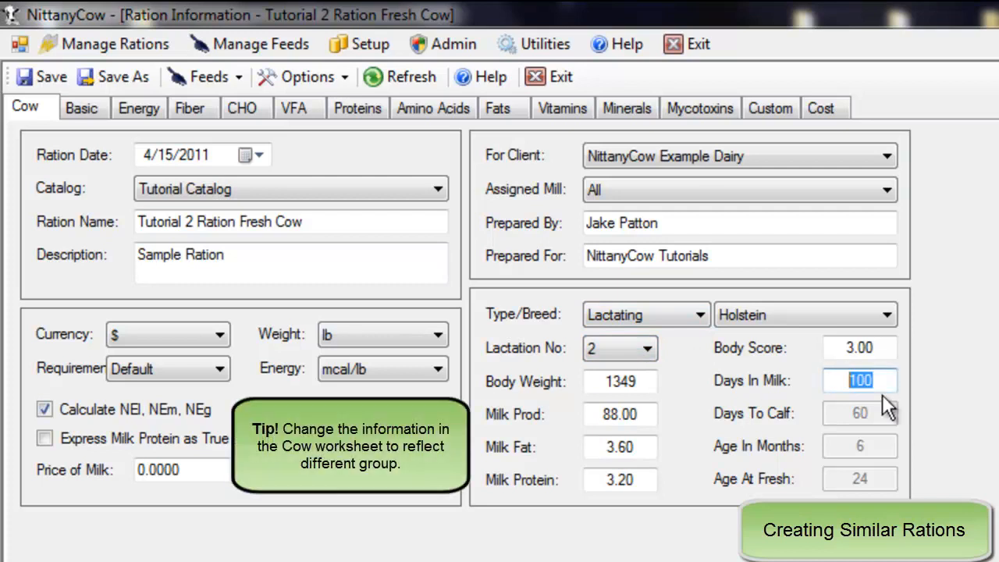
pyautogui.write('20')
pyautogui.click(650, 414)
pyautogui.moveTo(650, 414); pyautogui.dragTo(601, 414)
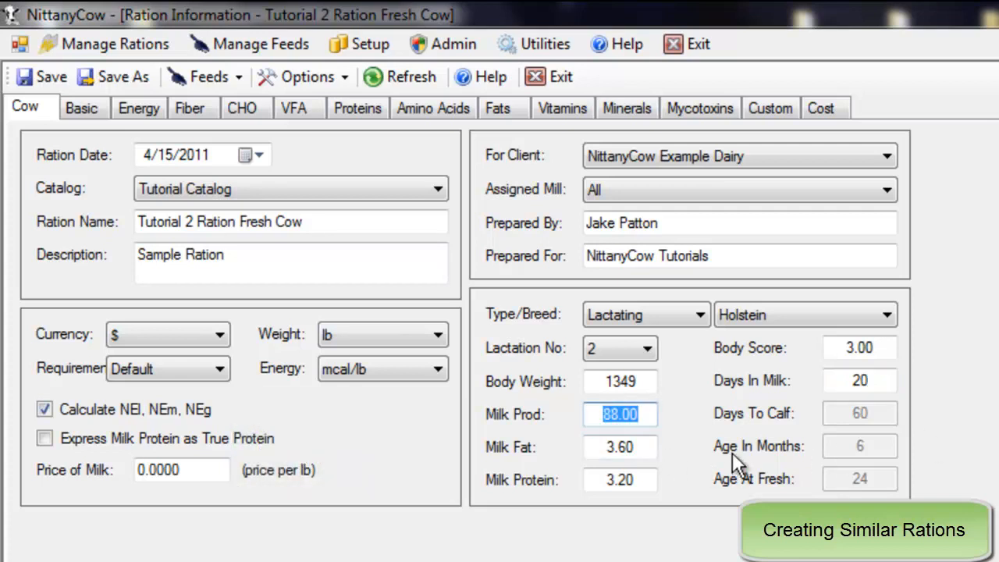
pyautogui.write('90')
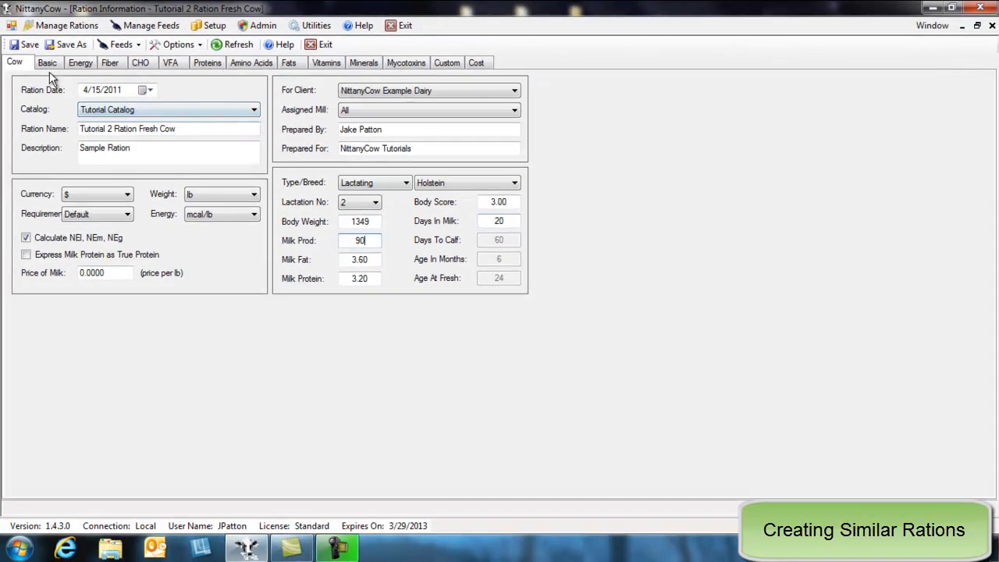
# - On the Basic worksheet, apply the calculated value to the dry matter (DM) requirement
pyautogui.click(47, 63)
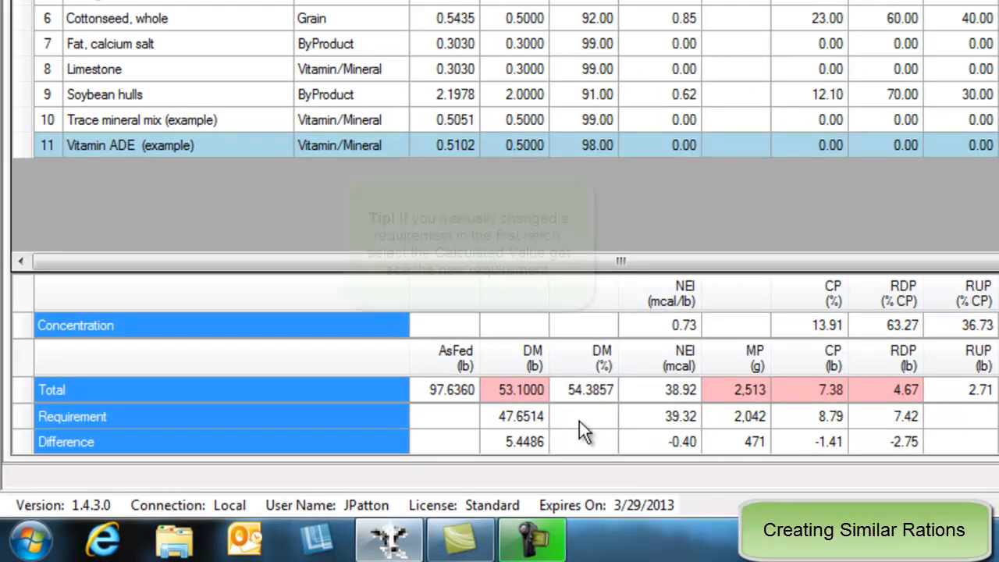
pyautogui.rightClick(542, 420)
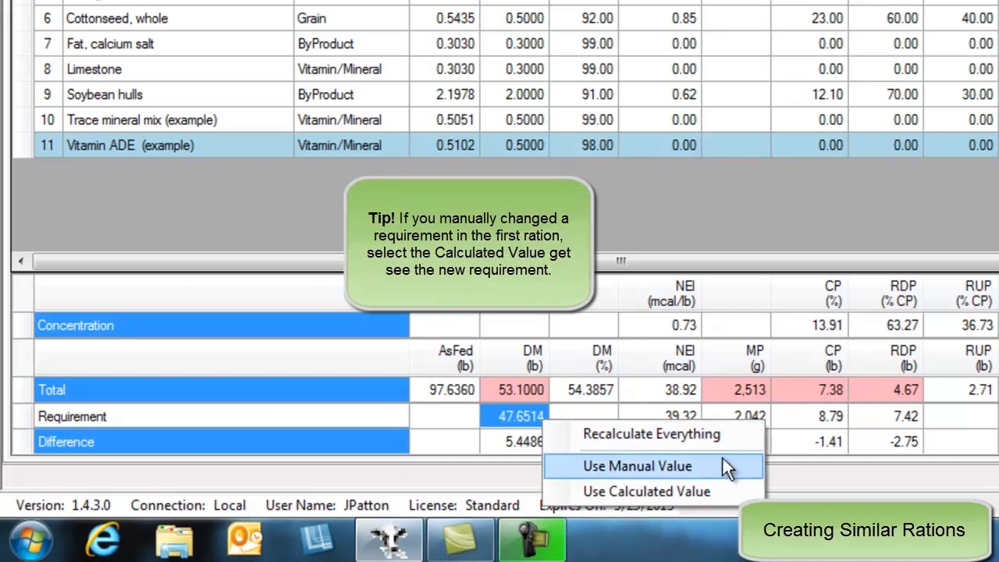
pyautogui.click(721, 493)
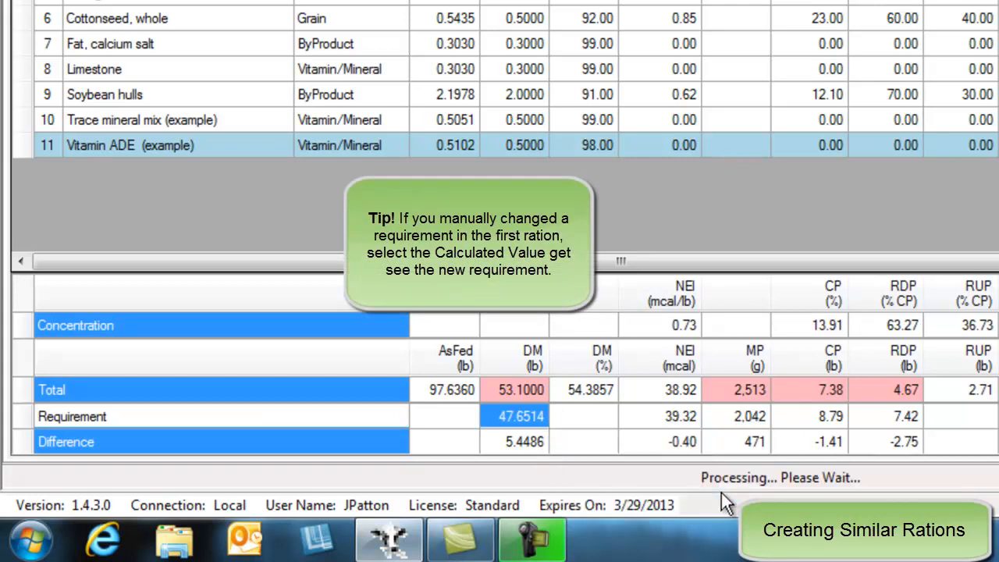